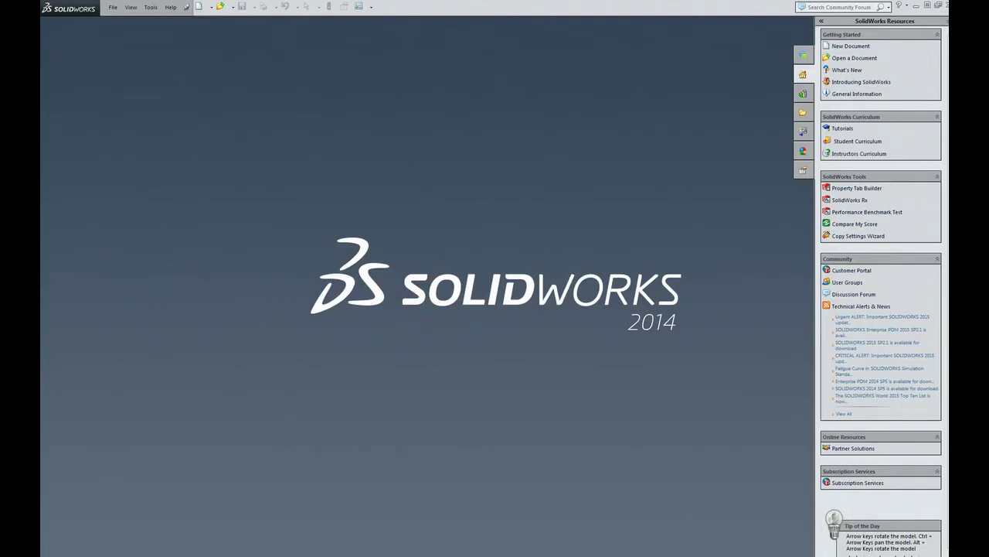
Step: Open the molded flange tutorial at textbook page 153 and move it aside to reveal SolidWorks
{"action": "key", "text": "alt+Tab"}
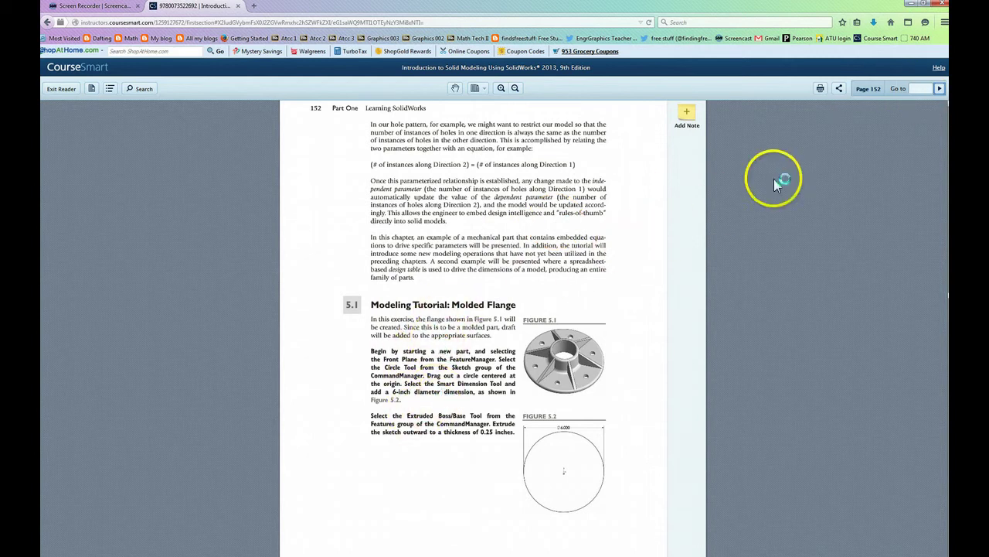
{"action": "left_click", "coordinate": [940, 89]}
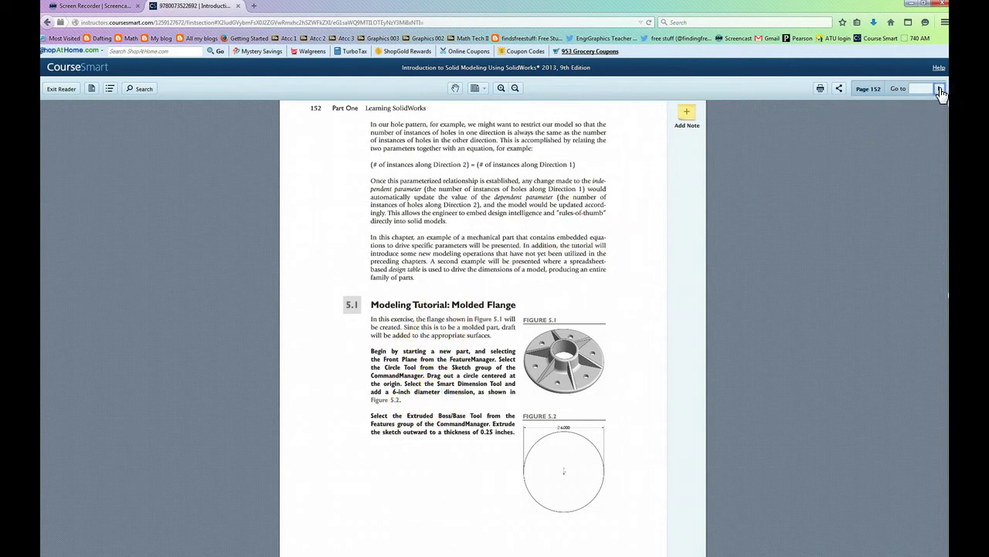
{"action": "left_click", "coordinate": [928, 89]}
{"action": "type", "text": "1523"}
{"action": "key", "text": "Return"}
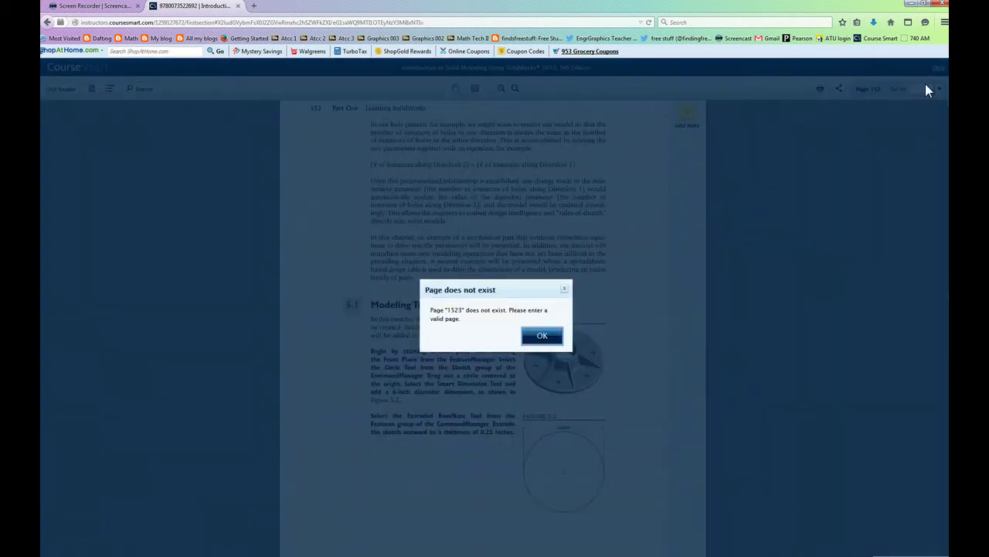
{"action": "left_click", "coordinate": [545, 335]}
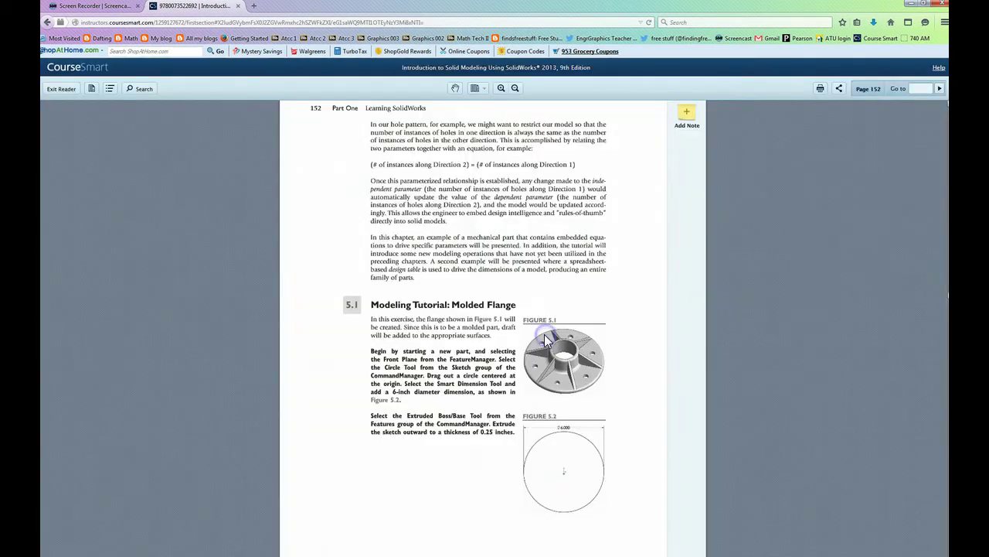
{"action": "left_click", "coordinate": [916, 88]}
{"action": "type", "text": "153"}
{"action": "key", "text": "Return"}
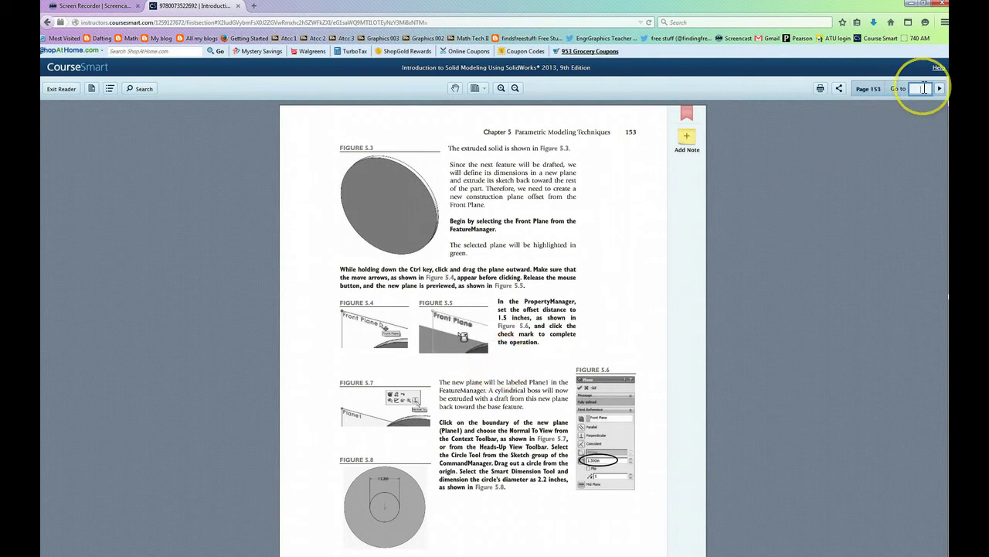
{"action": "scroll", "coordinate": [925, 88], "scroll_direction": "down", "scroll_amount": 3}
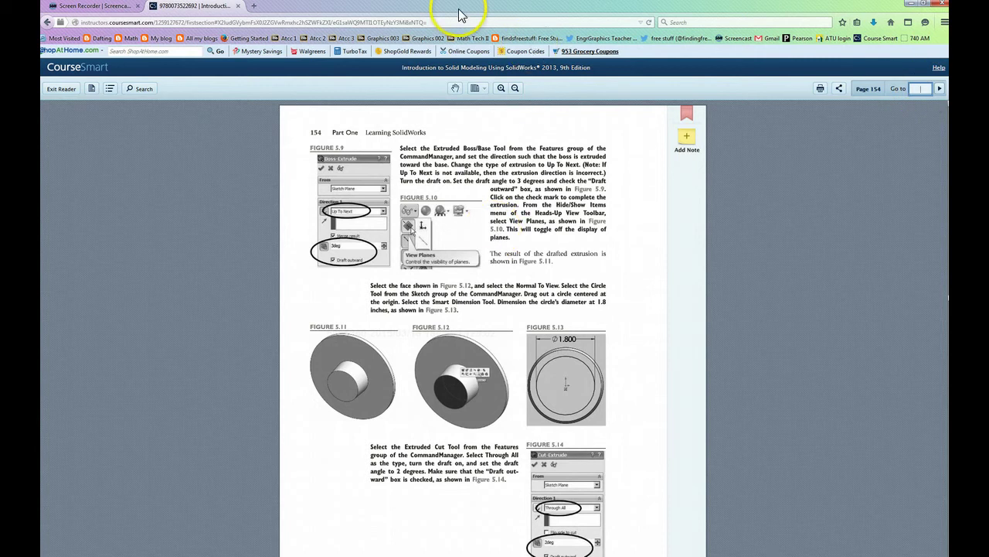
{"action": "left_click_drag", "start_coordinate": [459, 14], "coordinate": [949, 46]}
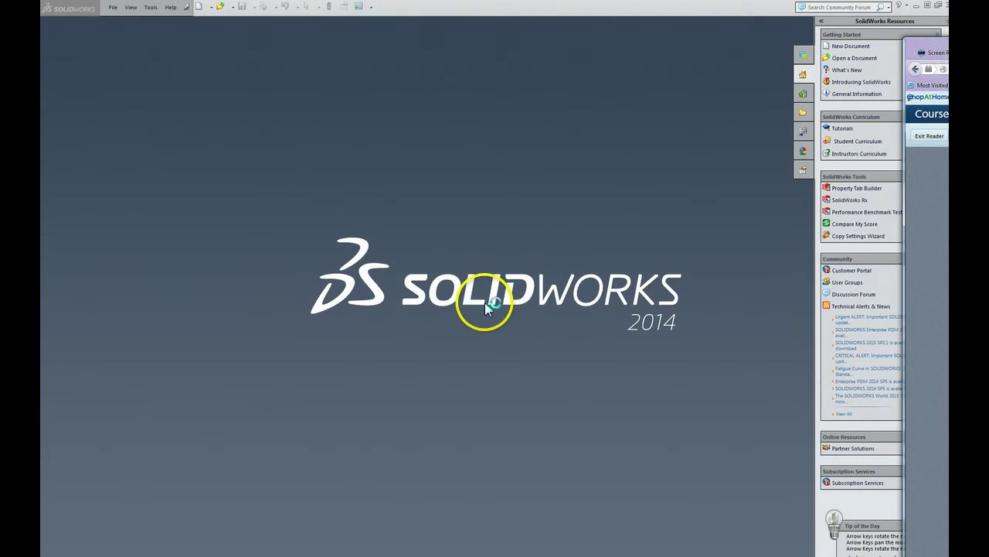
Step: Create a new part document and set its unit system to IPS (inch, pound, second)
{"action": "left_click", "coordinate": [204, 8]}
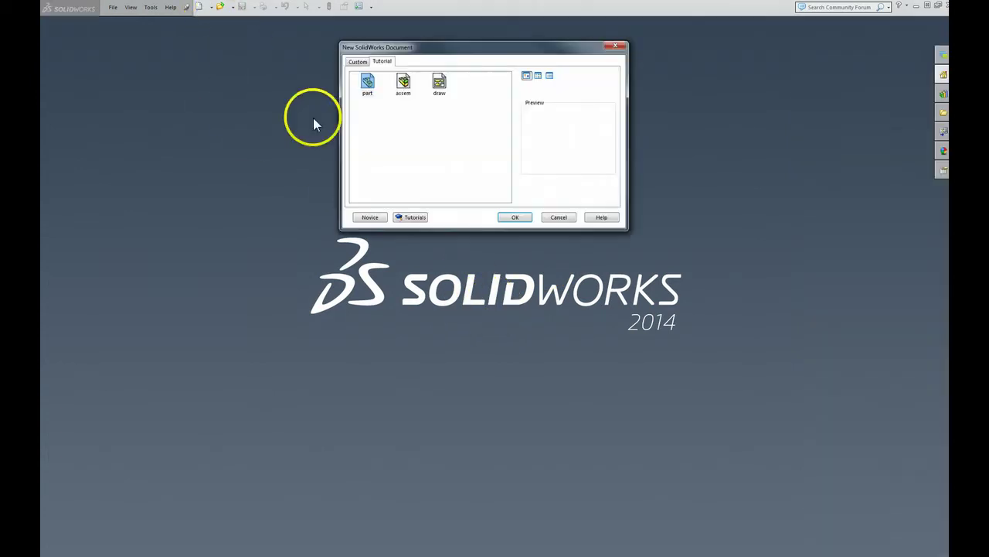
{"action": "left_click", "coordinate": [517, 217]}
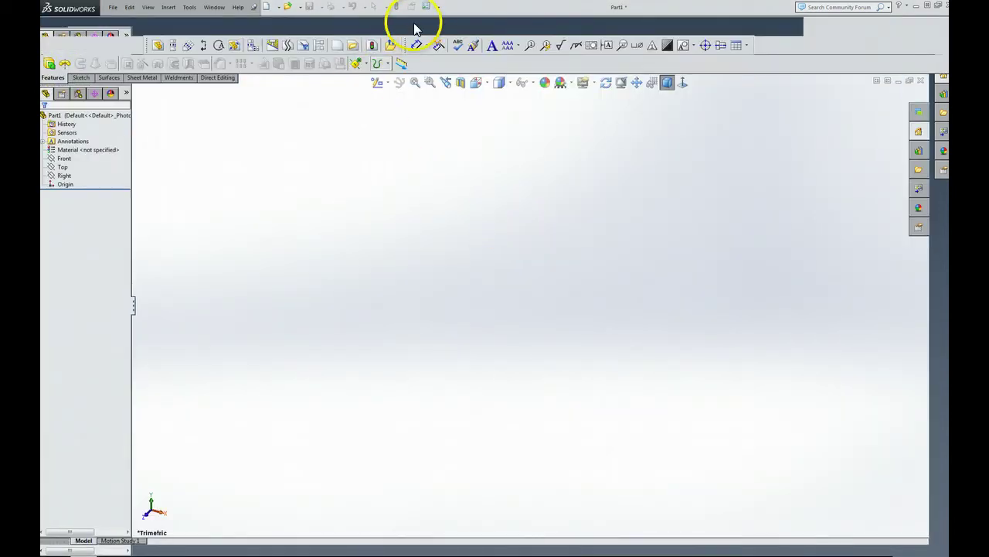
{"action": "left_click", "coordinate": [438, 8]}
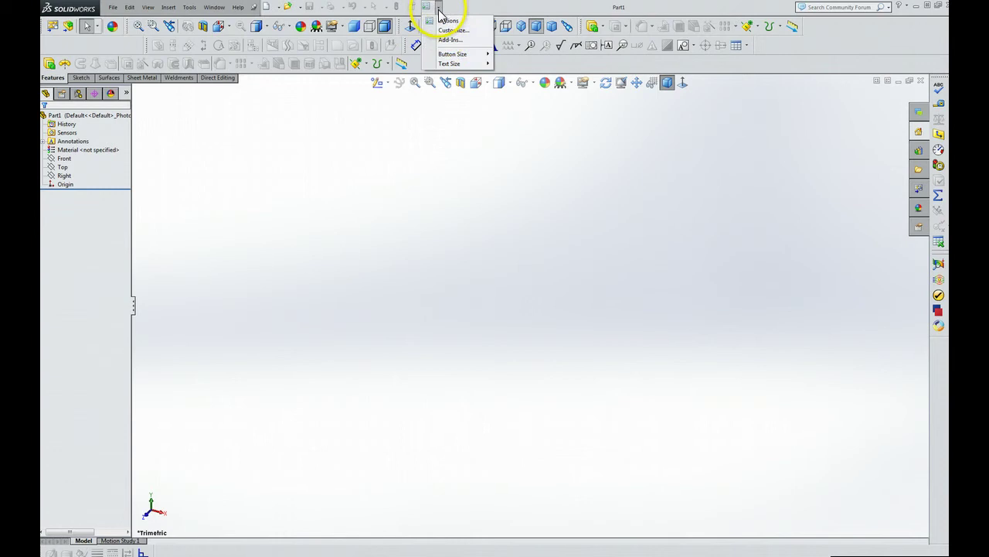
{"action": "left_click", "coordinate": [449, 22]}
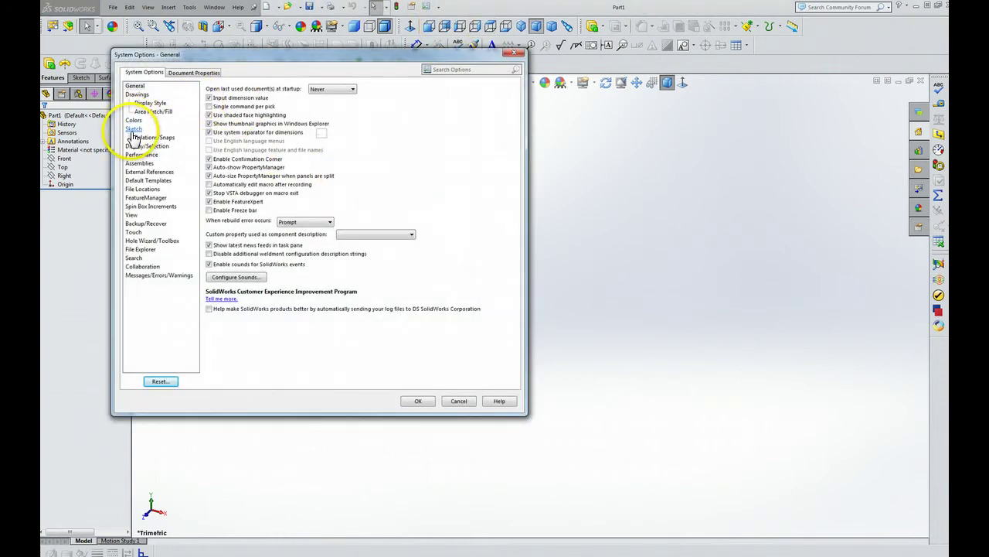
{"action": "left_click", "coordinate": [188, 72]}
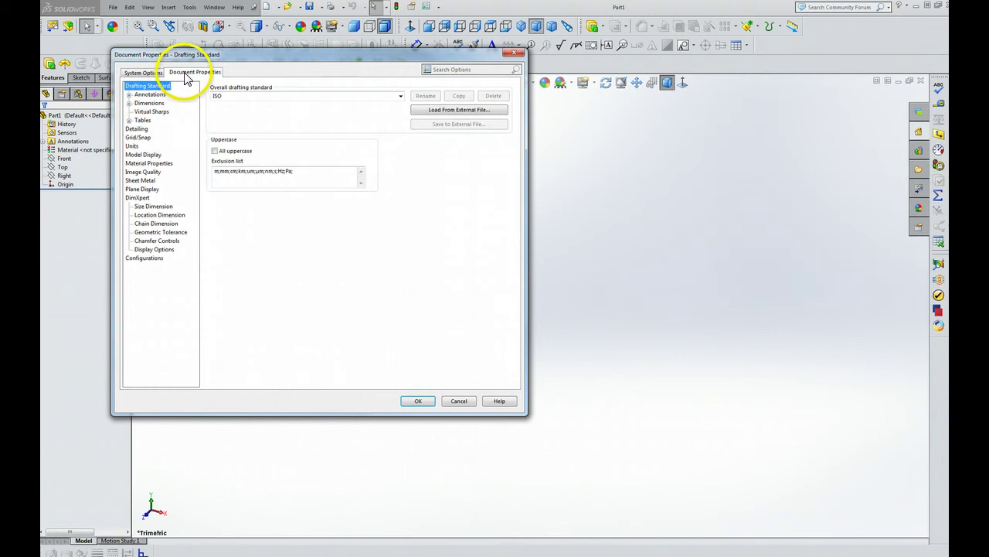
{"action": "left_click", "coordinate": [133, 147]}
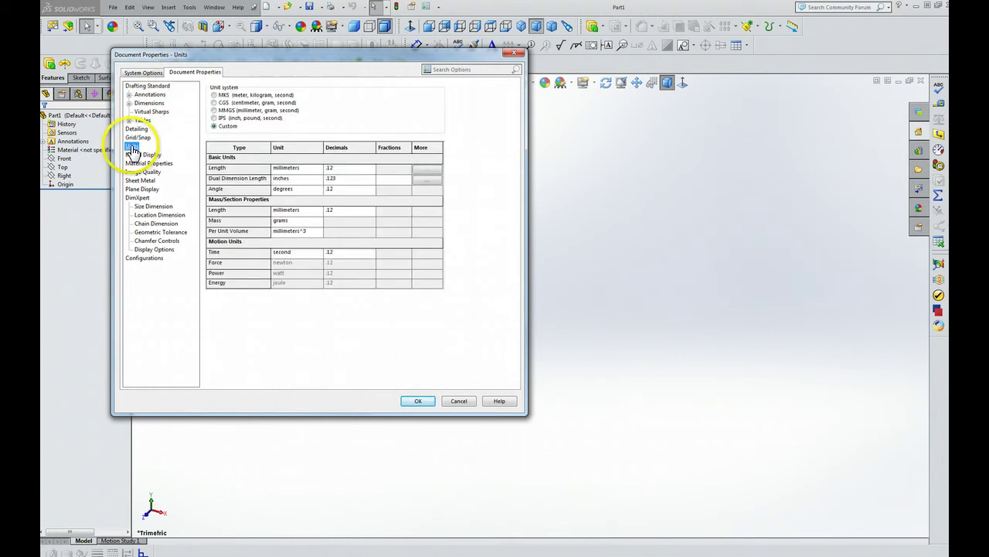
{"action": "left_click", "coordinate": [215, 118]}
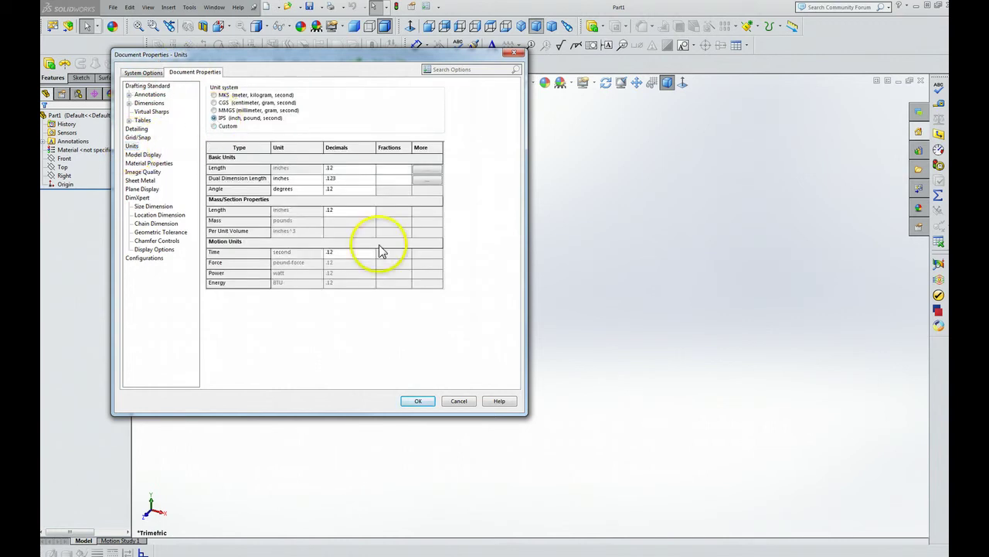
{"action": "left_click", "coordinate": [417, 398]}
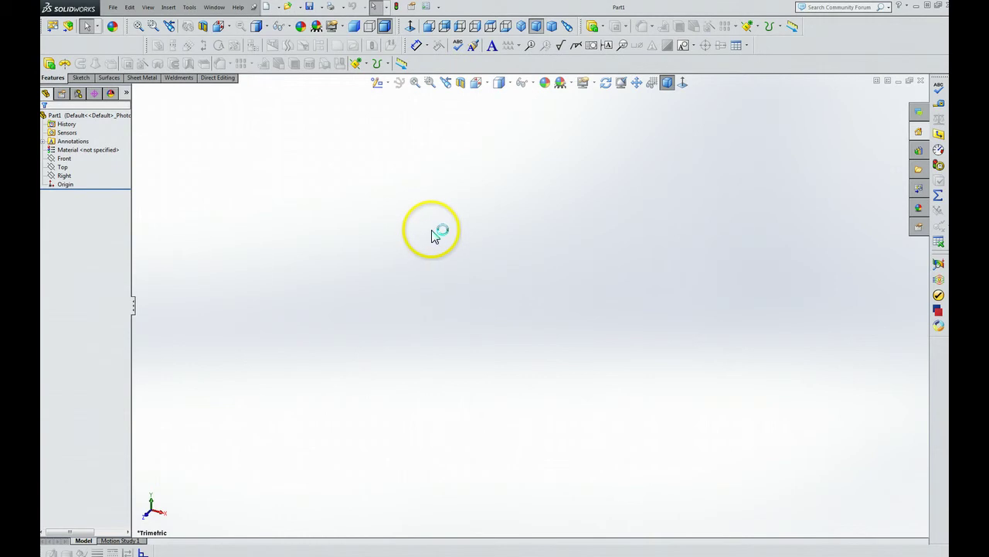
Step: Draw a circle on the Front plane centred at the origin
{"action": "left_click", "coordinate": [63, 161]}
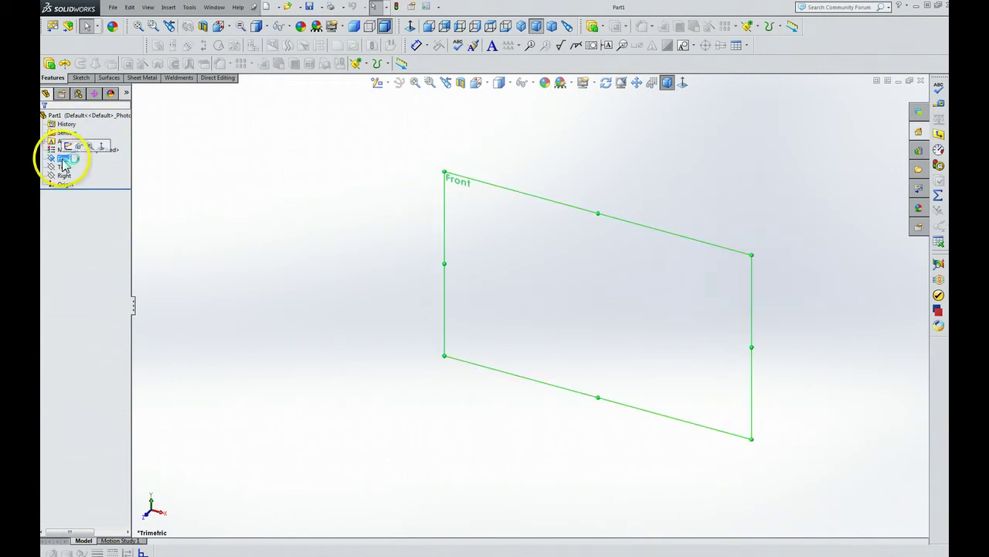
{"action": "left_click", "coordinate": [82, 78]}
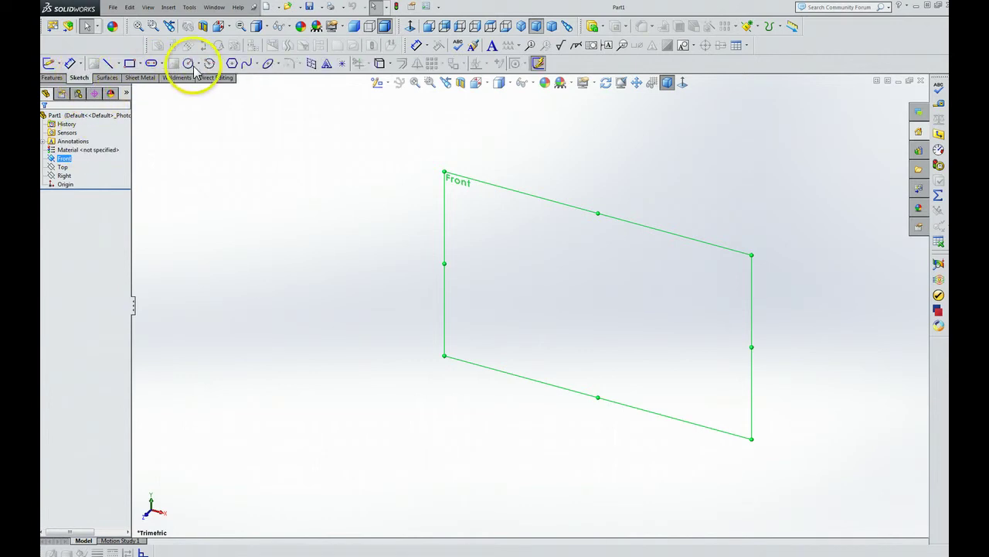
{"action": "left_click", "coordinate": [198, 63]}
{"action": "left_click", "coordinate": [204, 75]}
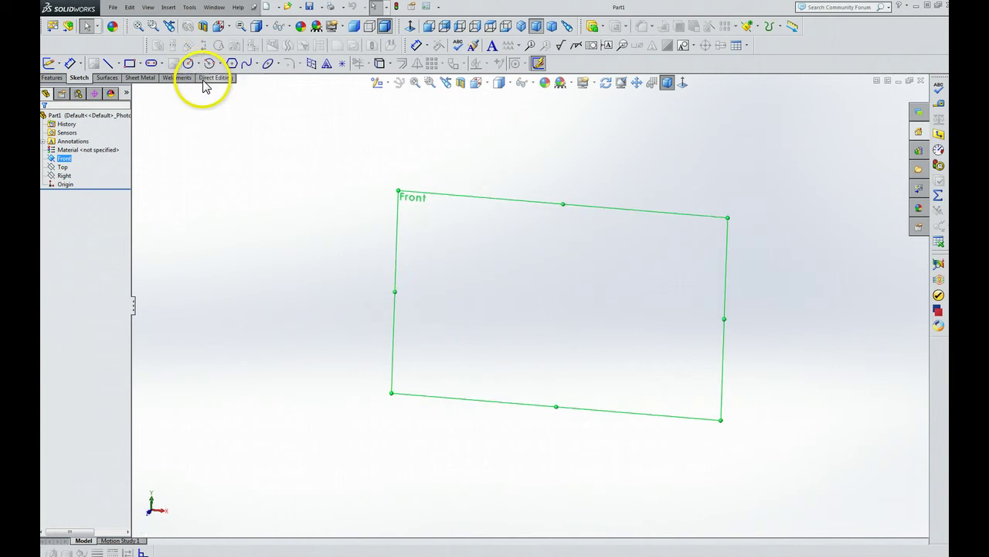
{"action": "left_click", "coordinate": [531, 306]}
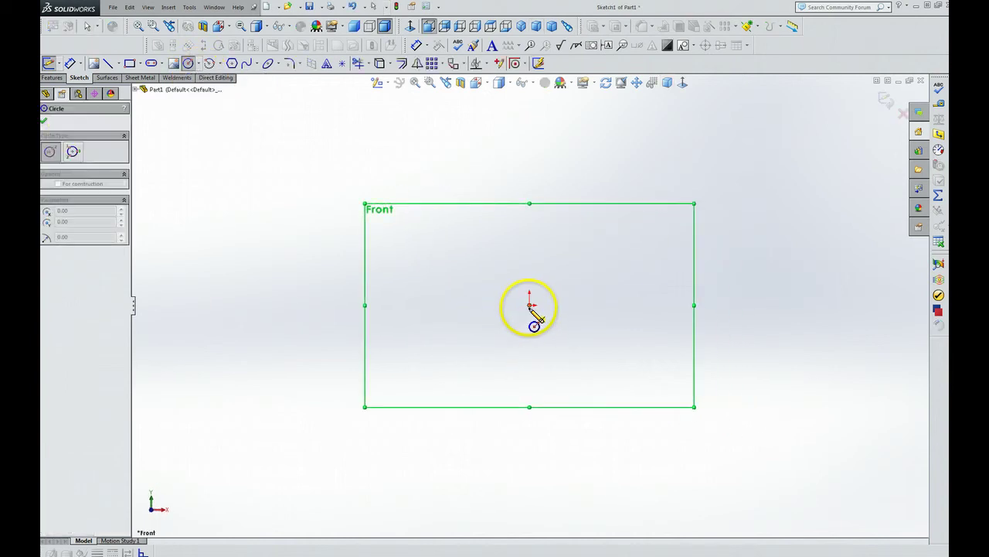
{"action": "left_click", "coordinate": [511, 363]}
{"action": "left_click", "coordinate": [511, 362]}
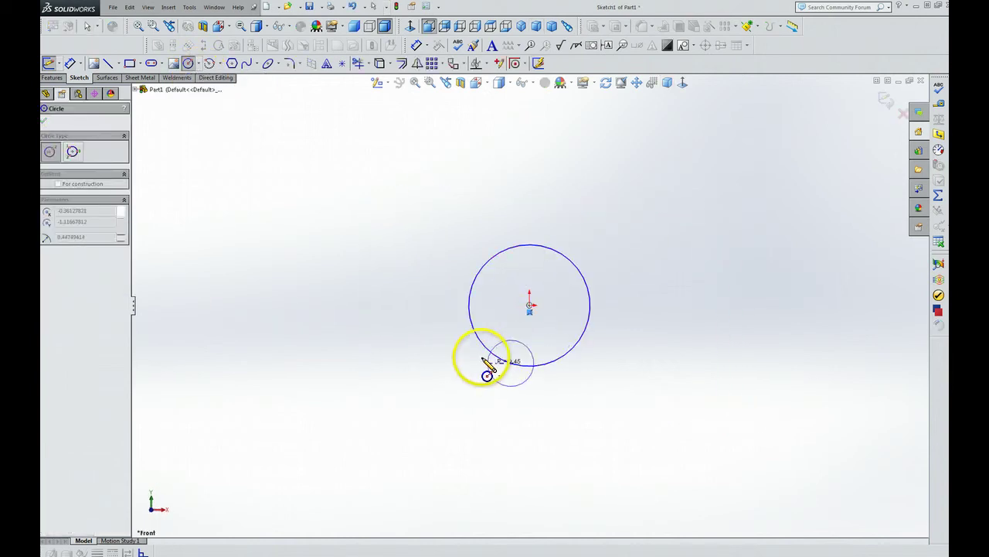
{"action": "key", "text": "Escape"}
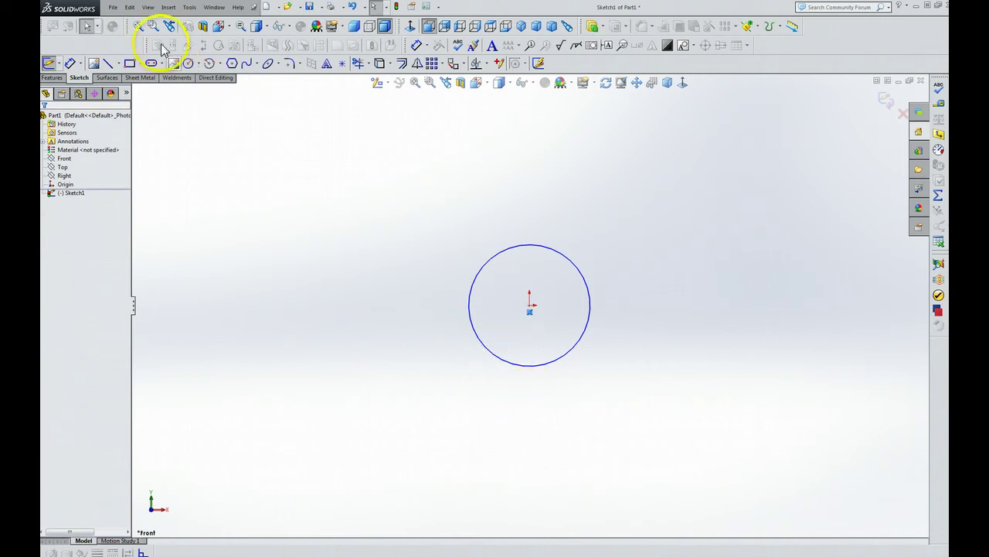
Step: Dimension the circle's diameter to 6 in
{"action": "left_click", "coordinate": [72, 64]}
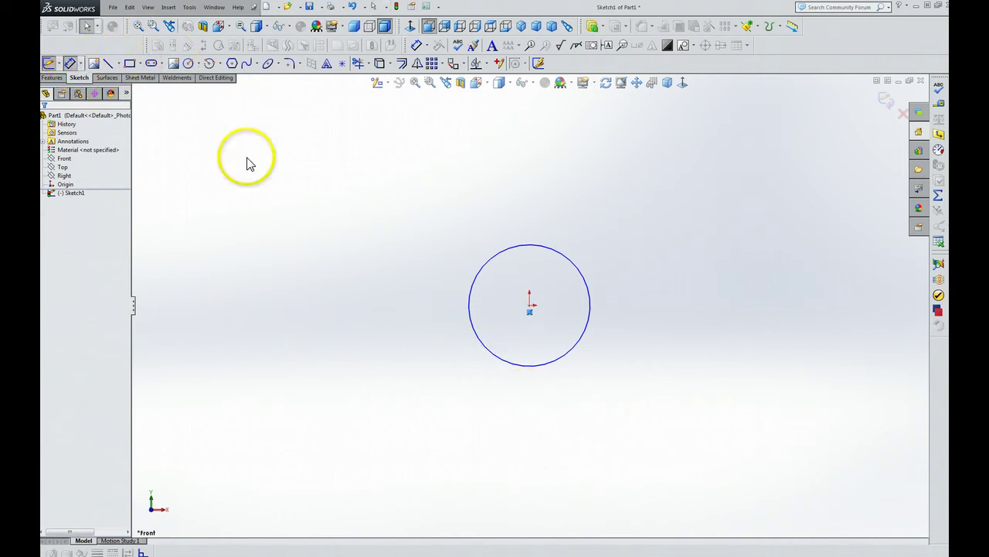
{"action": "left_click", "coordinate": [558, 255]}
{"action": "left_click", "coordinate": [564, 212]}
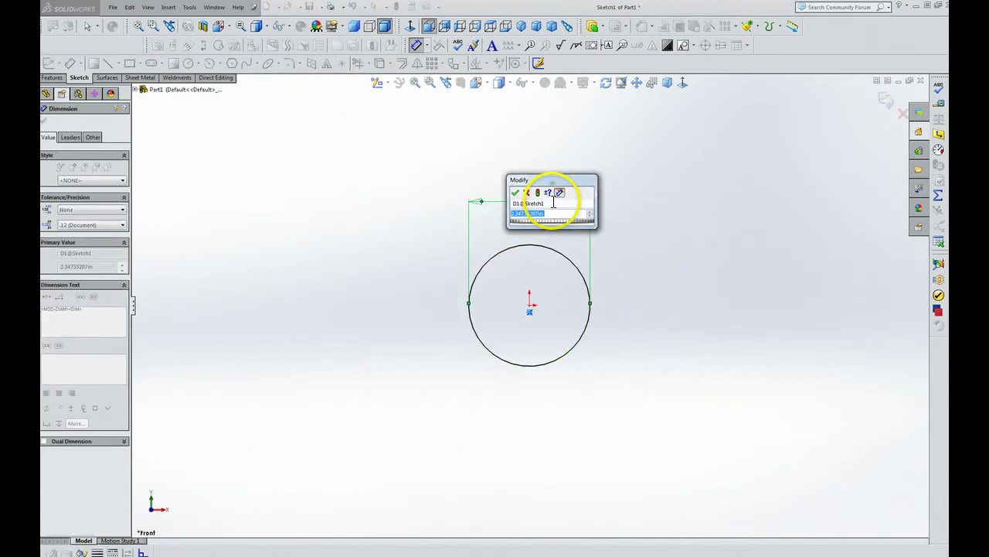
{"action": "type", "text": "6"}
{"action": "key", "text": "Return"}
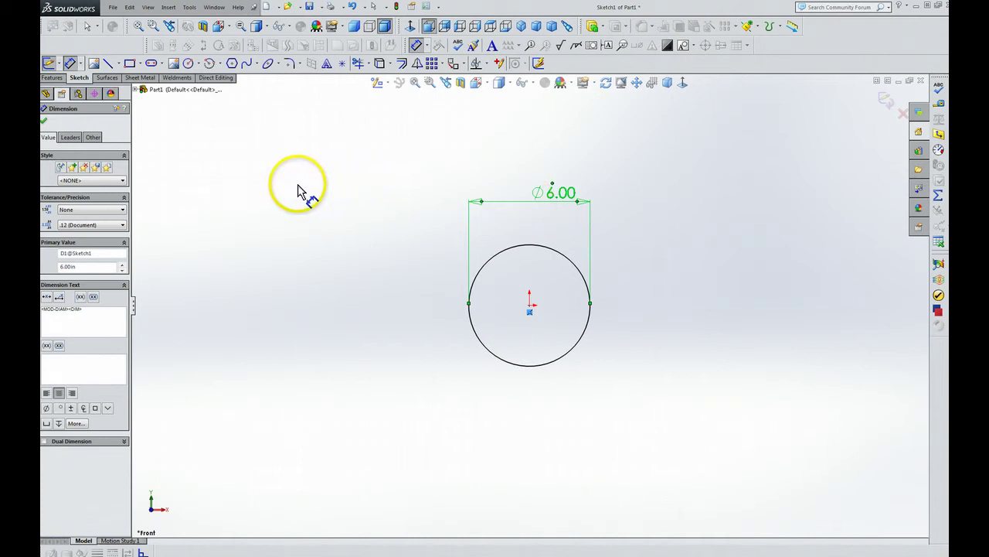
Step: Extrude the 6 in circle as a Blind solid 0.25 in deep, creating Boss-Extrude1
{"action": "left_click", "coordinate": [54, 79]}
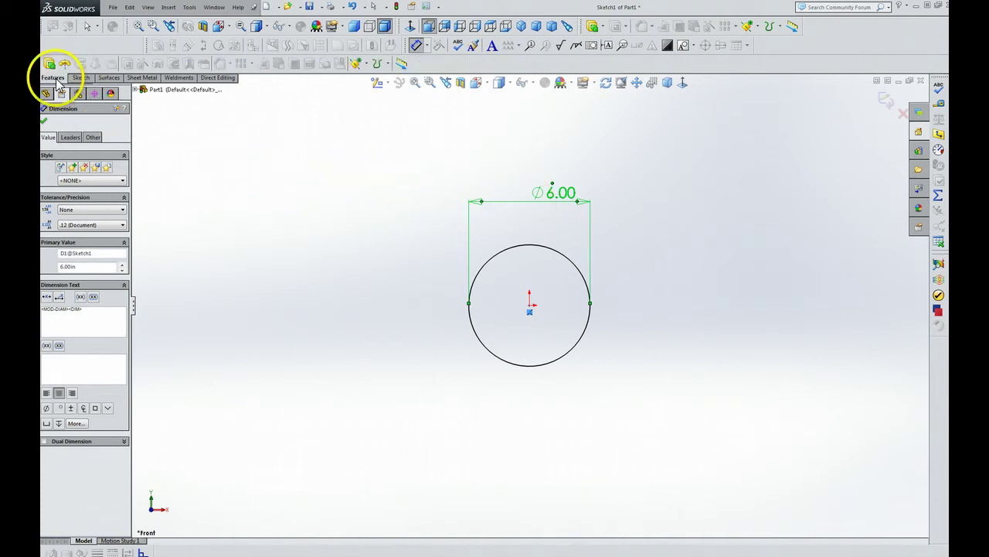
{"action": "left_click", "coordinate": [50, 64]}
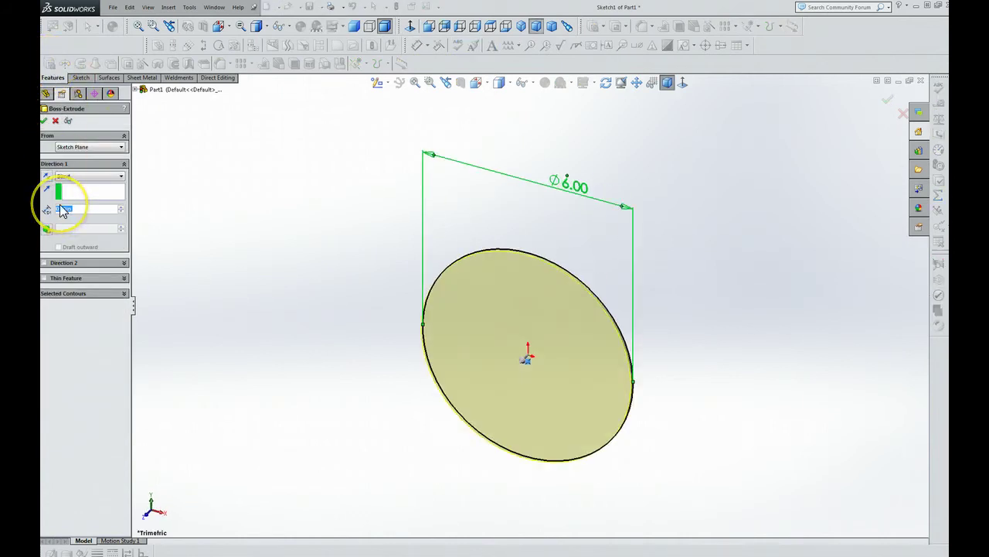
{"action": "left_click", "coordinate": [63, 210]}
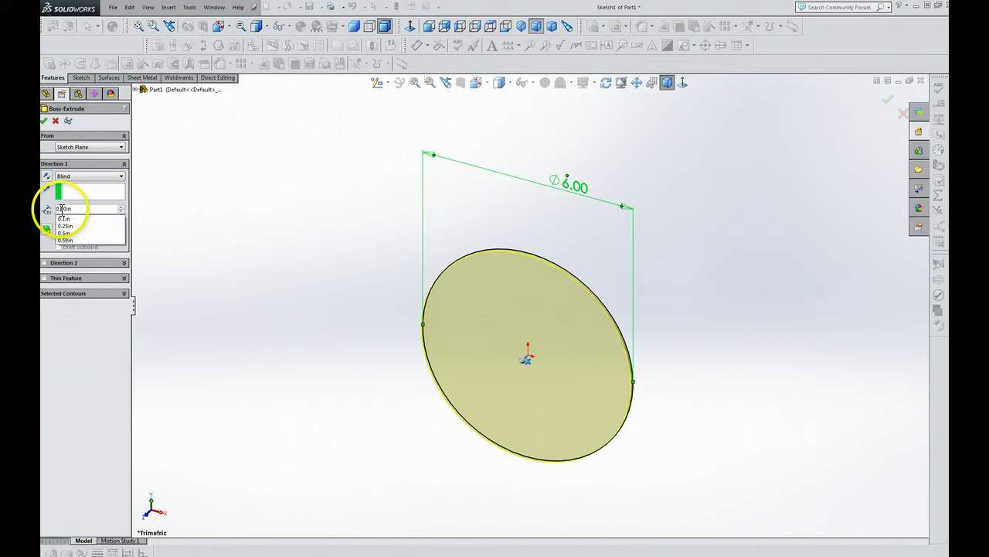
{"action": "left_click", "coordinate": [105, 241]}
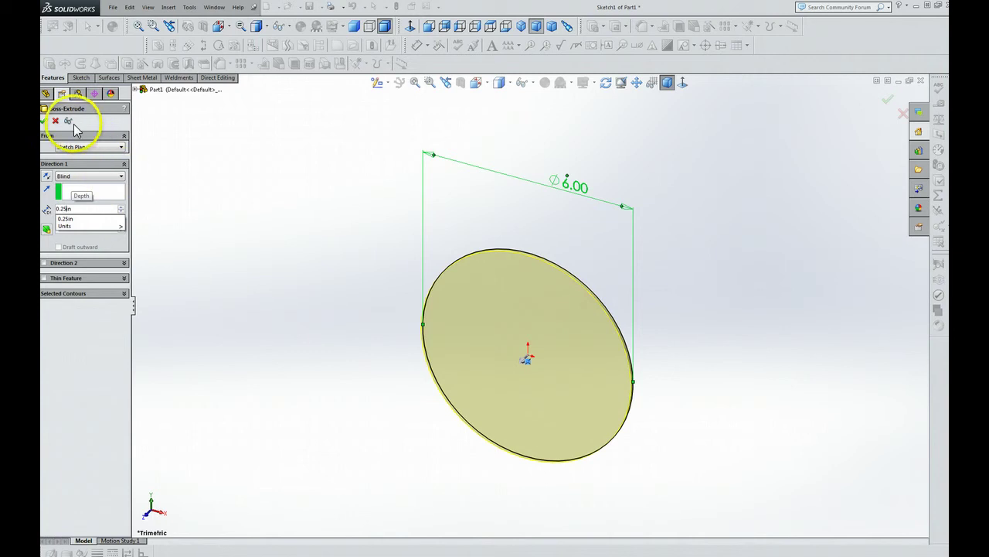
{"action": "left_click", "coordinate": [45, 122]}
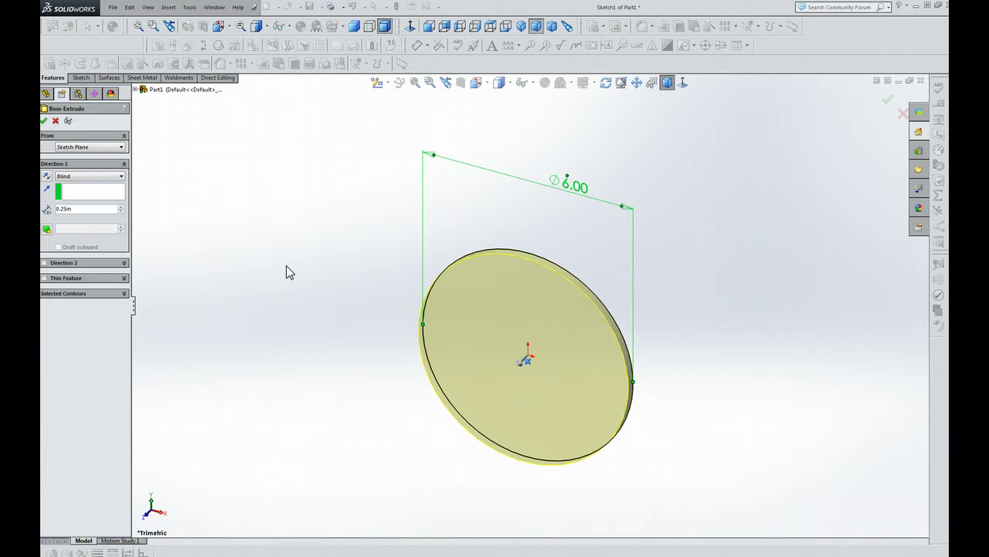
{"action": "left_click", "coordinate": [45, 122]}
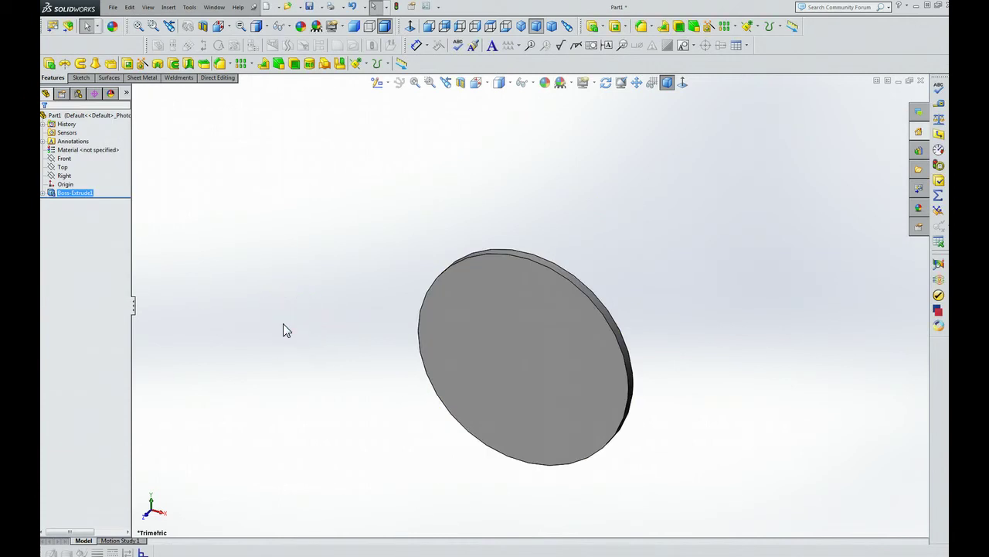
Step: Drag a new plane off the Front plane and set its offset distance to 1.5 in, creating Plane1
{"action": "left_click", "coordinate": [62, 161]}
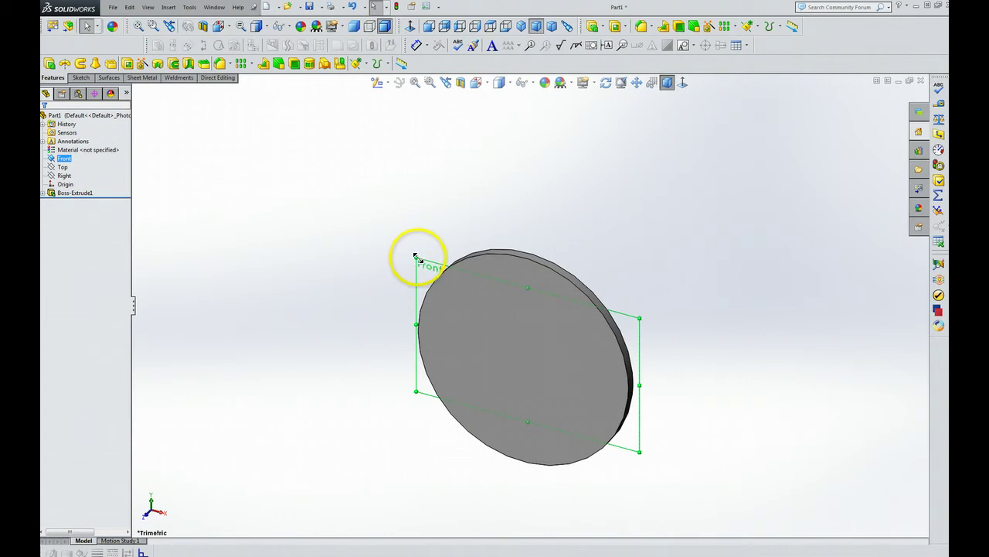
{"action": "left_click_drag", "start_coordinate": [416, 257], "coordinate": [405, 308], "text": "ctrl"}
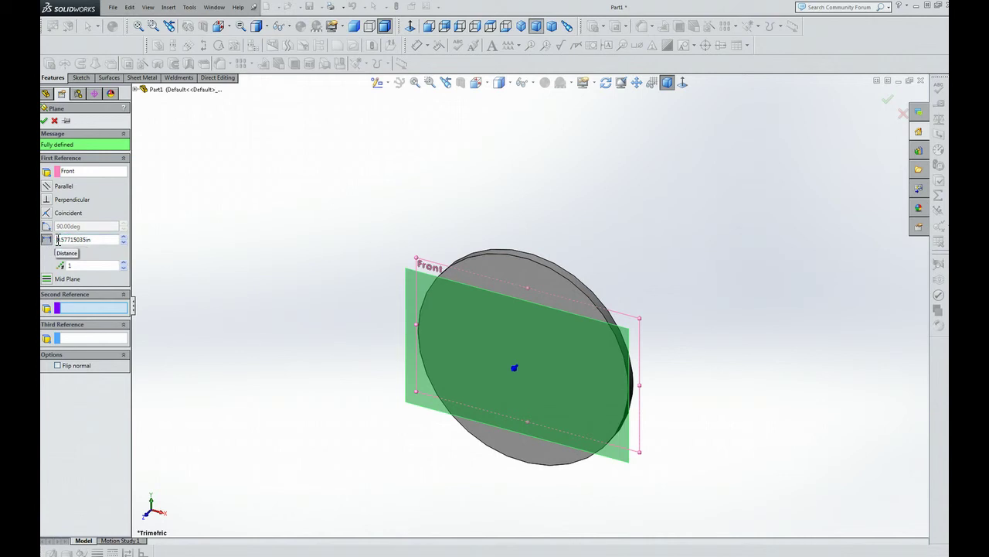
{"action": "left_click", "coordinate": [92, 240]}
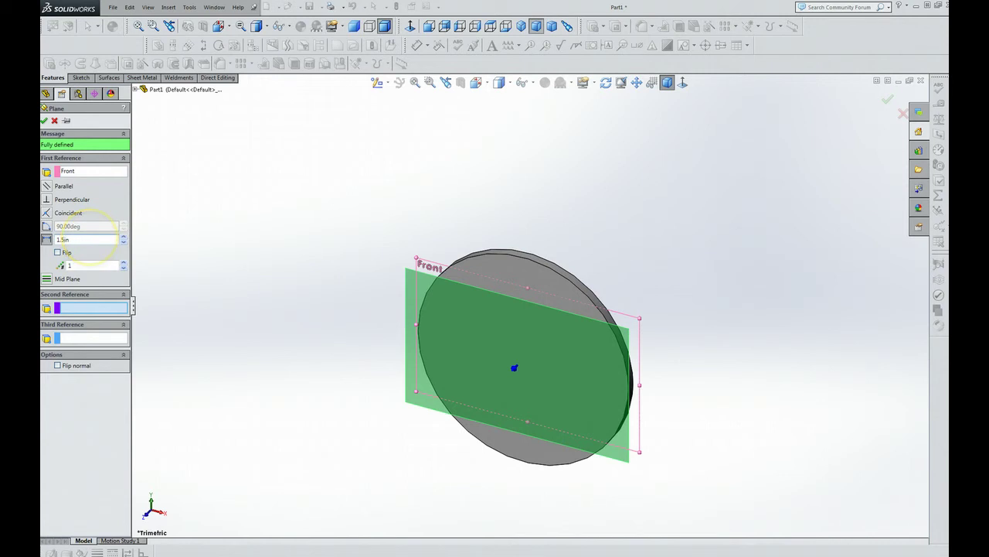
{"action": "left_click", "coordinate": [45, 123]}
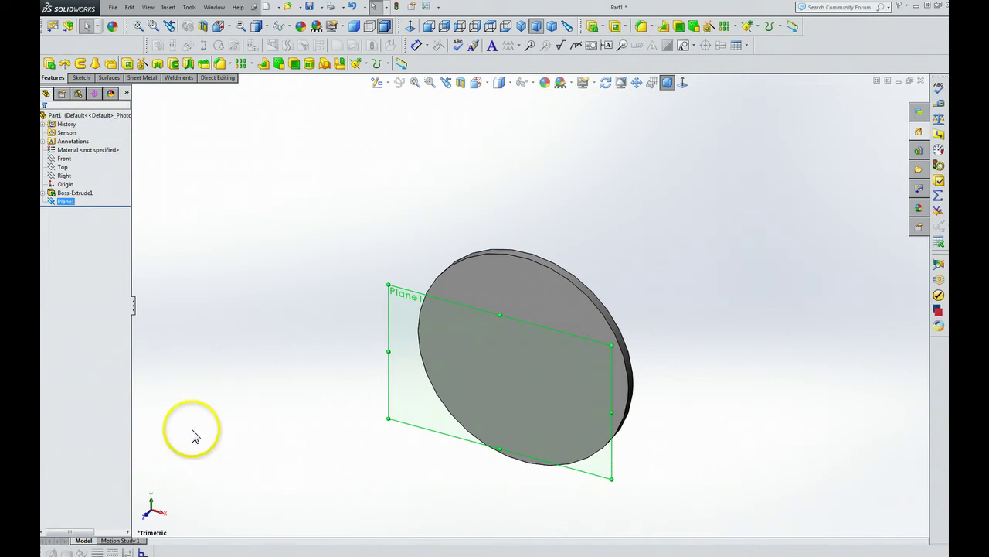
Step: Select Plane1 and orient the view Normal To it
{"action": "left_click", "coordinate": [165, 467]}
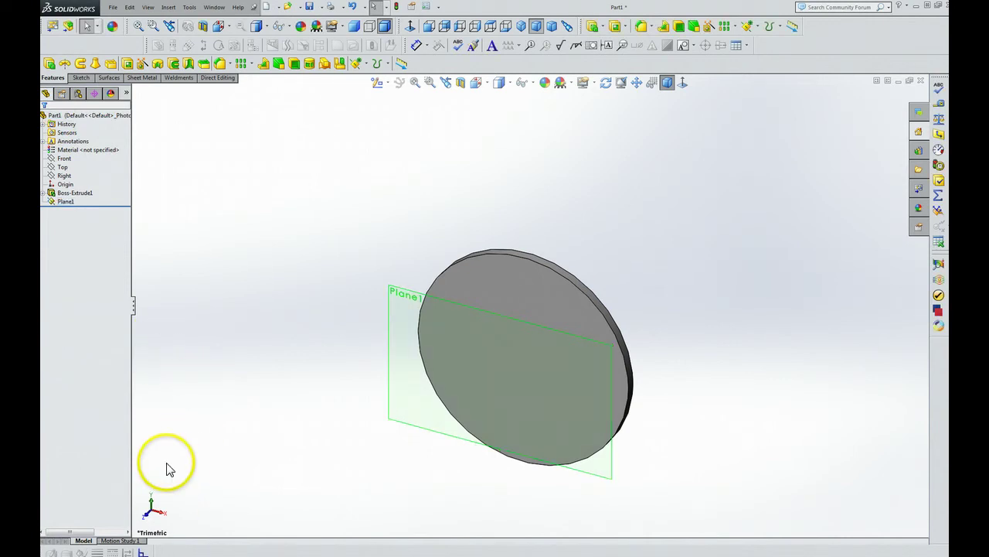
{"action": "left_click", "coordinate": [562, 335]}
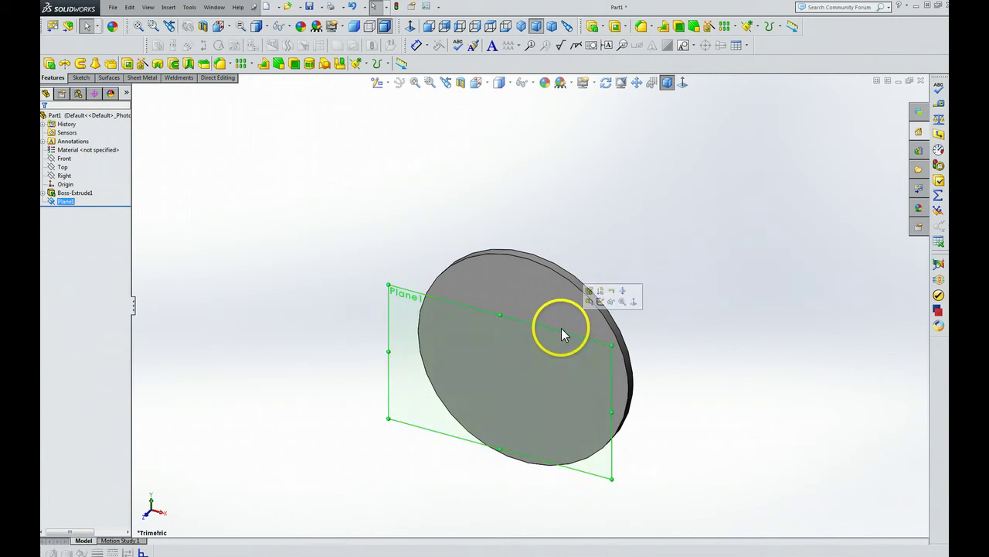
{"action": "left_click", "coordinate": [634, 302]}
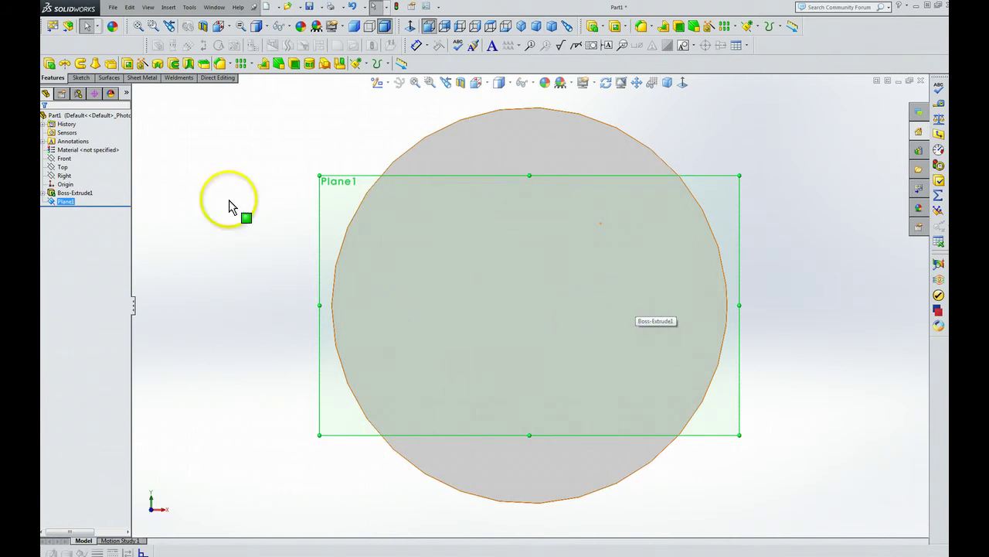
Step: Draw a centre-radius circle on Plane1 centred at the origin
{"action": "left_click", "coordinate": [82, 78]}
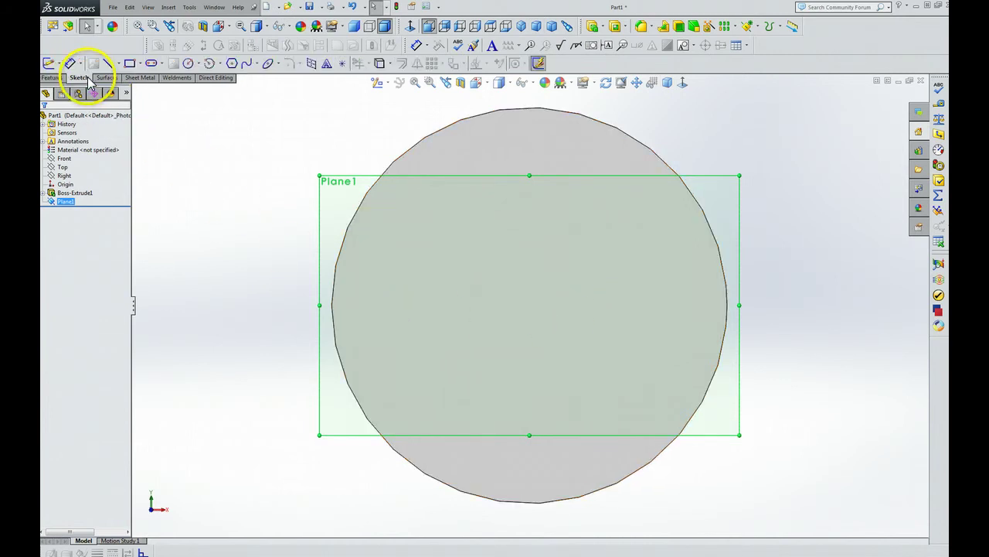
{"action": "left_click", "coordinate": [198, 64]}
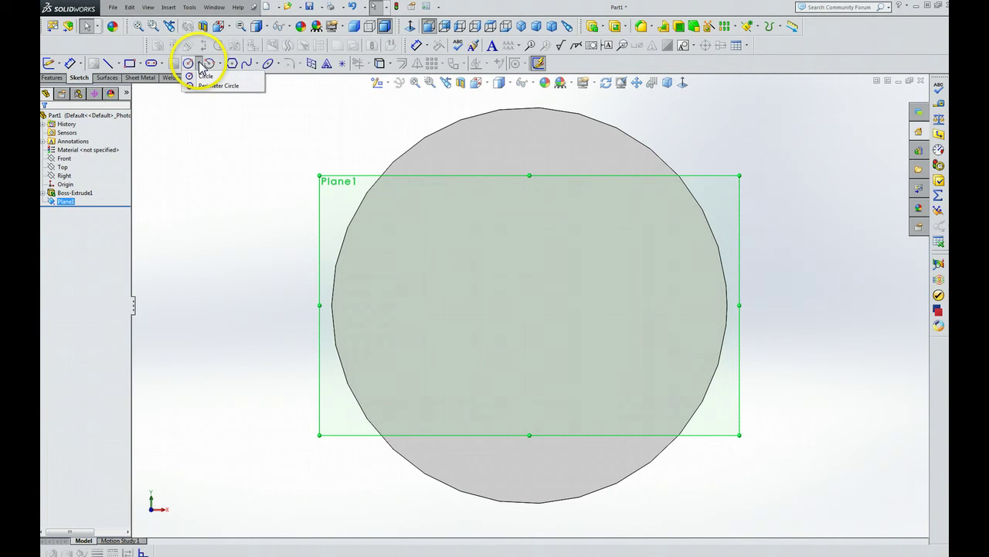
{"action": "left_click", "coordinate": [202, 76]}
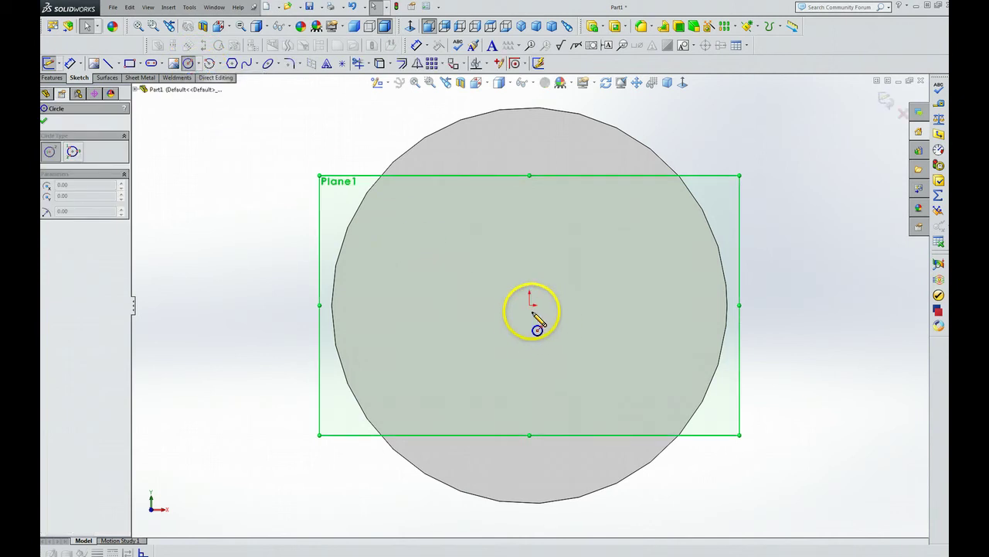
{"action": "left_click", "coordinate": [530, 306]}
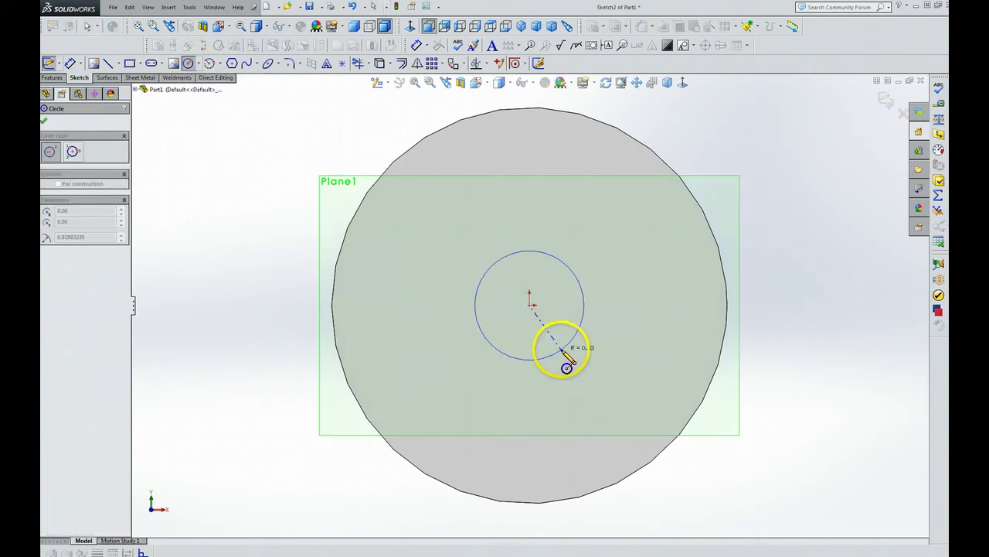
{"action": "left_click", "coordinate": [564, 354]}
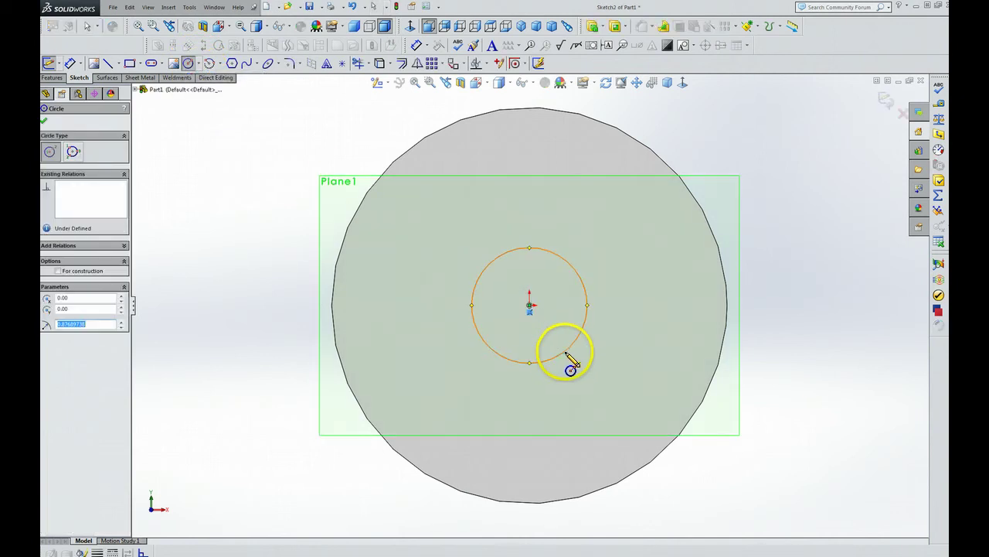
{"action": "key", "text": "Escape"}
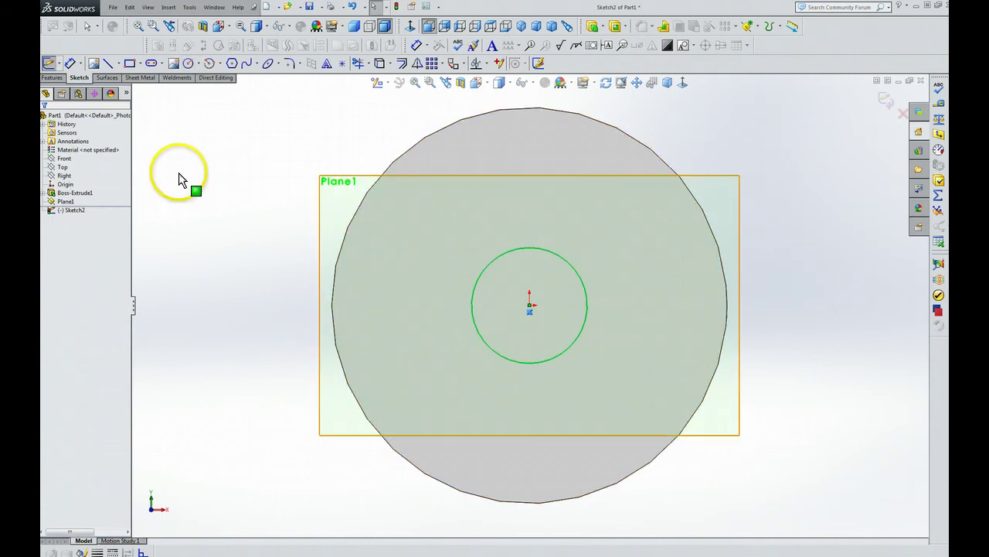
{"action": "key", "text": "Escape"}
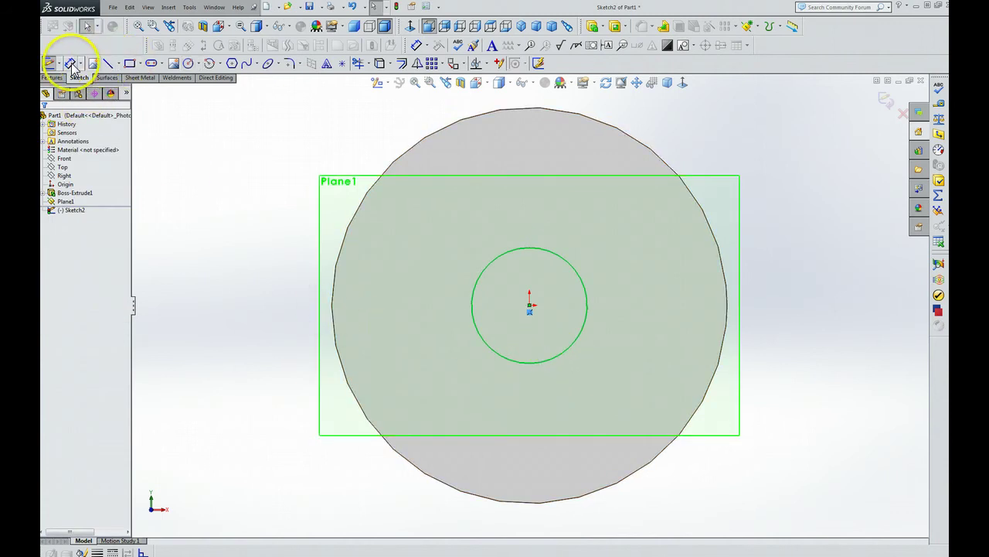
Step: Dimension the new circle's diameter to 2.2 in
{"action": "left_click", "coordinate": [70, 62]}
{"action": "left_click", "coordinate": [545, 252]}
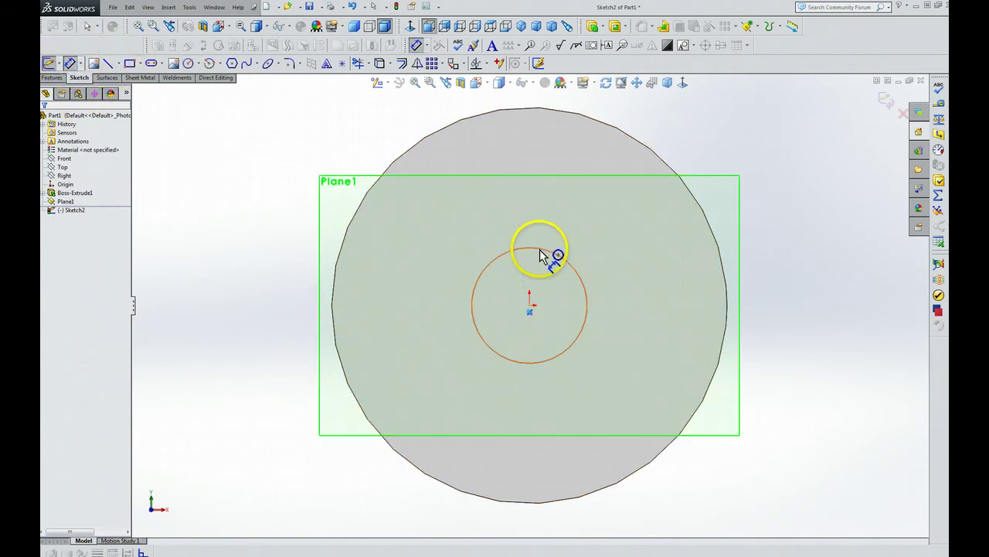
{"action": "left_click", "coordinate": [540, 250]}
{"action": "left_click", "coordinate": [545, 221]}
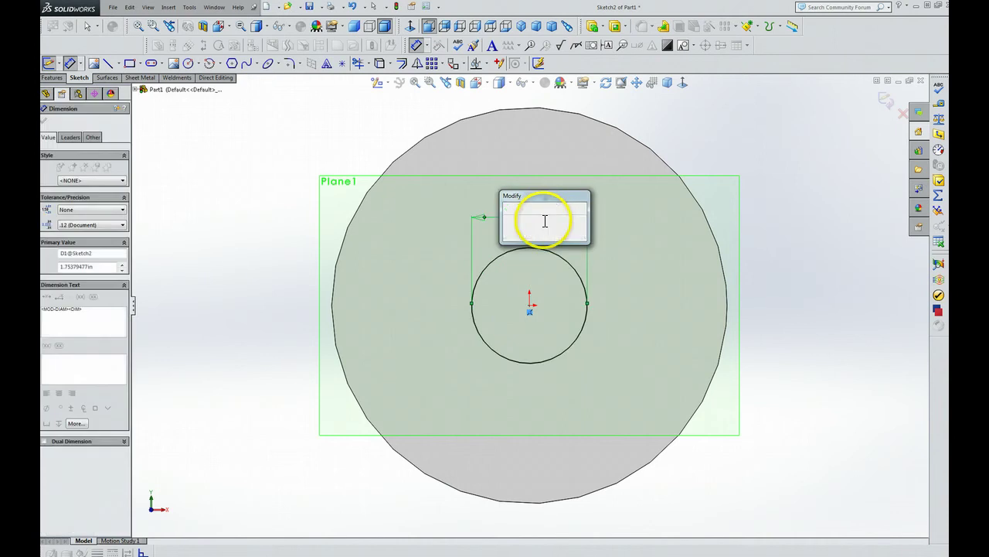
{"action": "type", "text": "2.2"}
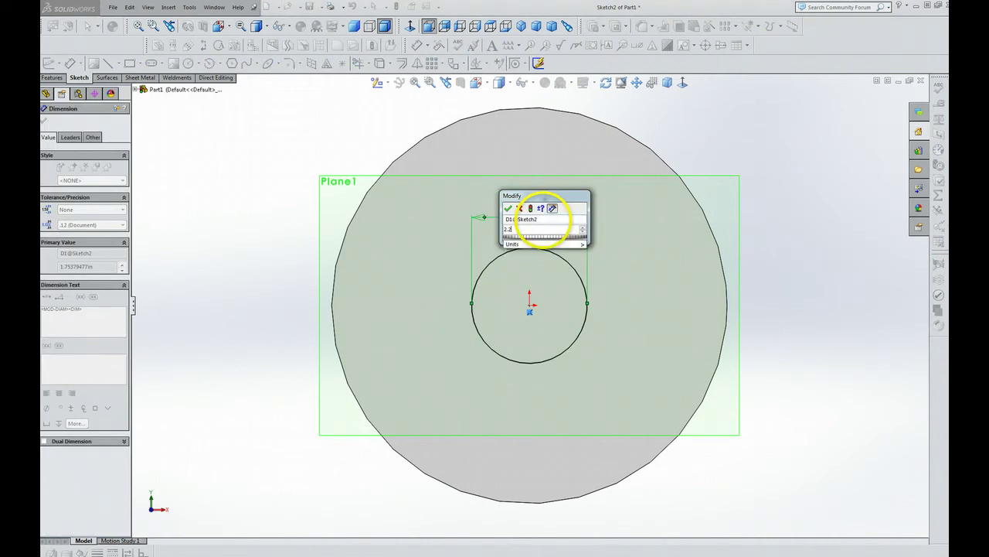
{"action": "left_click", "coordinate": [508, 208]}
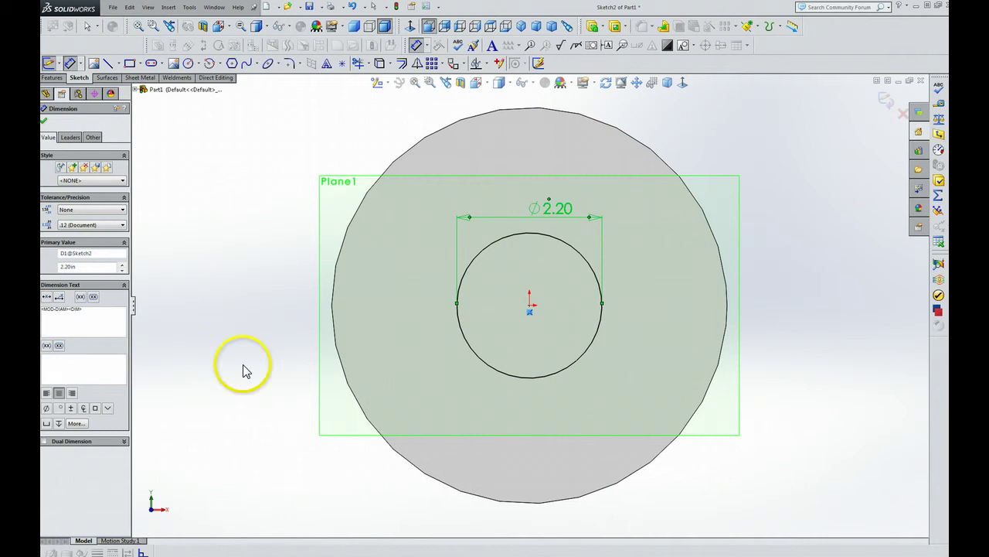
Step: Start a reversed boss extrusion of the 2.20 in circle with end condition Up To Next
{"action": "left_click", "coordinate": [53, 78]}
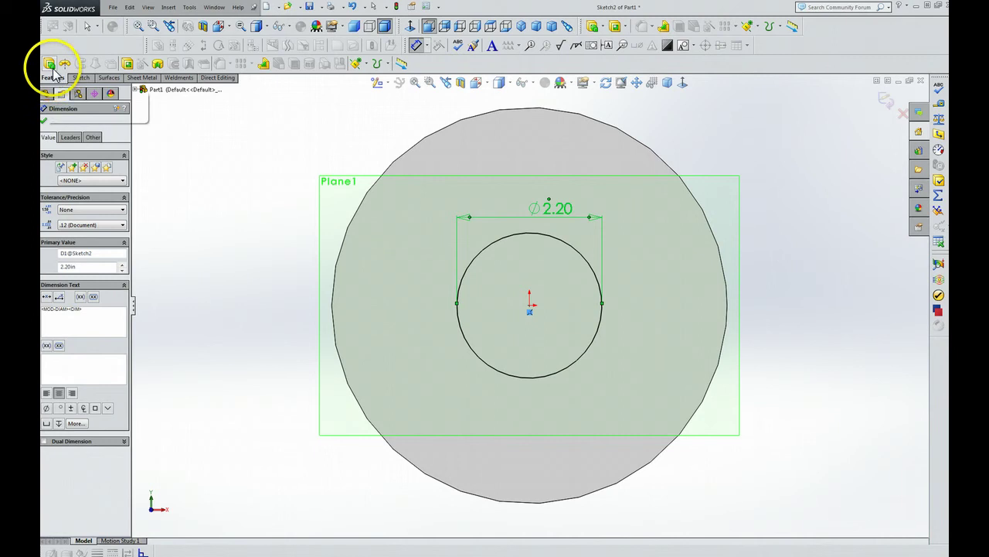
{"action": "left_click", "coordinate": [49, 64]}
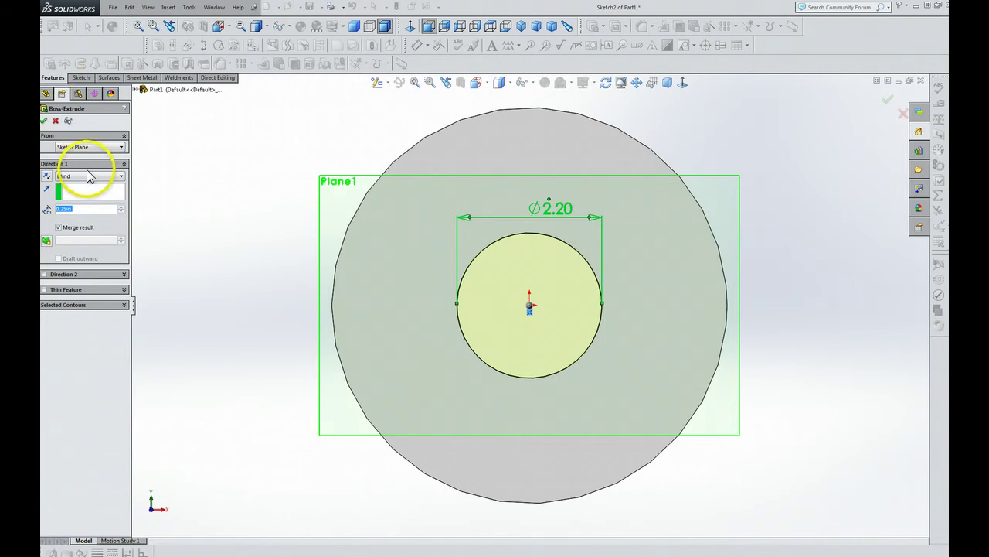
{"action": "left_click", "coordinate": [48, 177]}
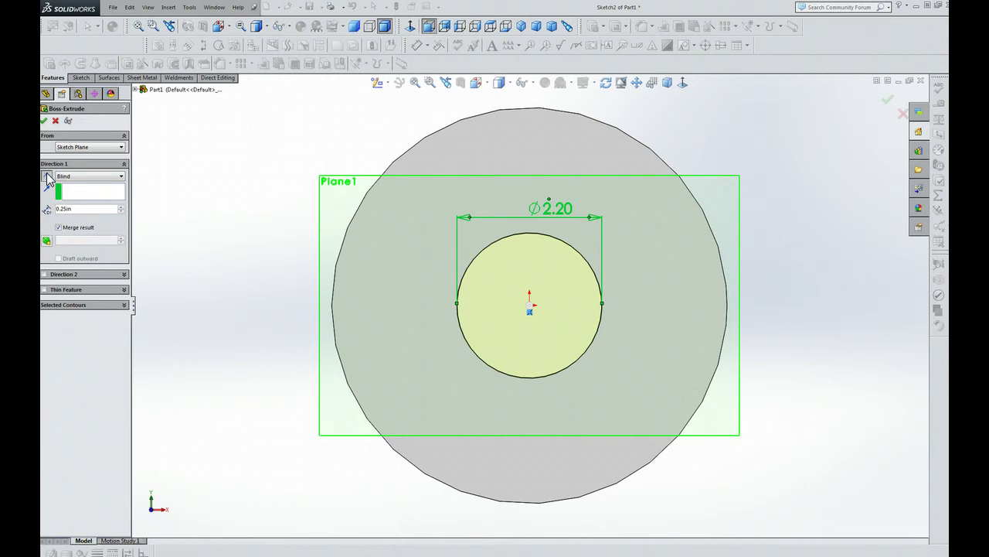
{"action": "left_click", "coordinate": [122, 177]}
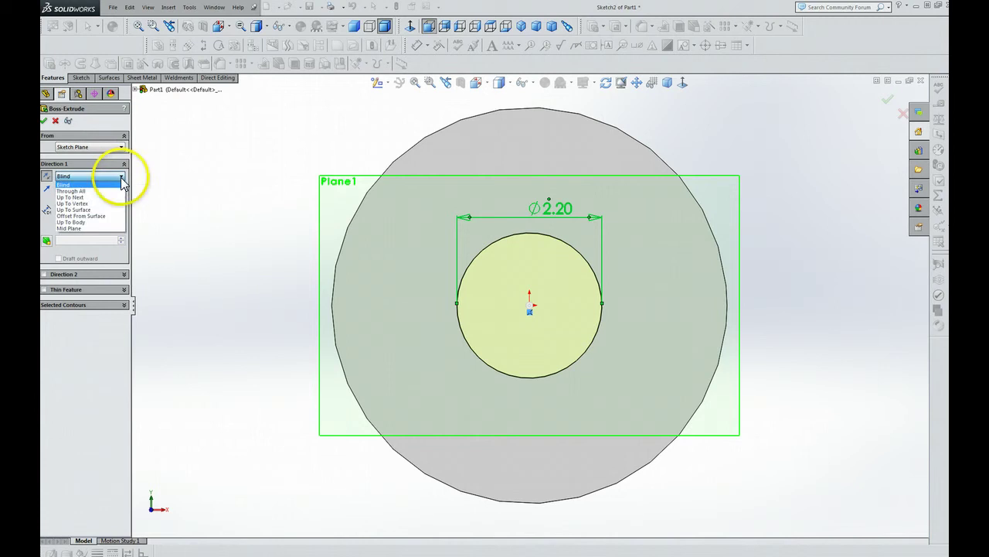
{"action": "left_click", "coordinate": [91, 197]}
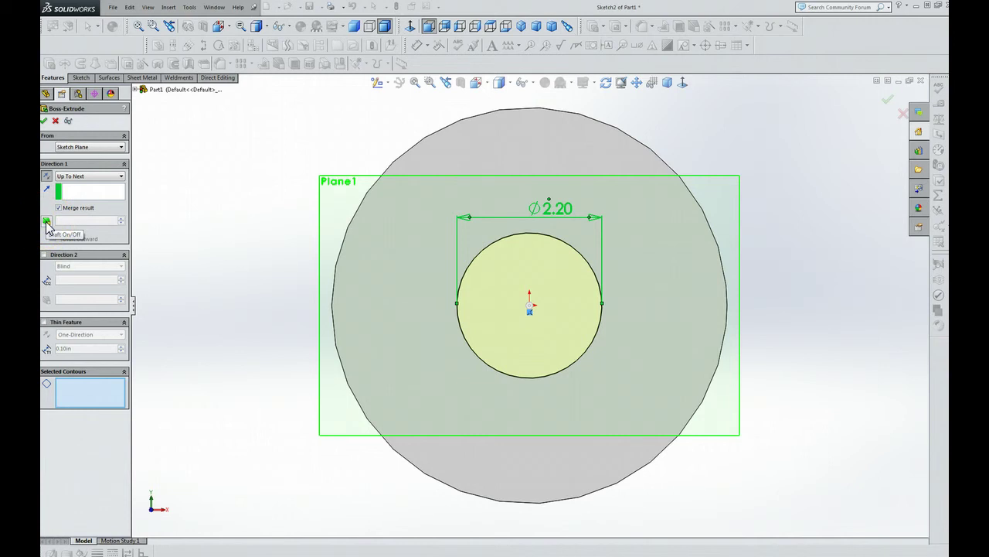
Step: Turn on a 3.00° outward draft and accept the extrusion as Boss-Extrude2
{"action": "left_click", "coordinate": [47, 223]}
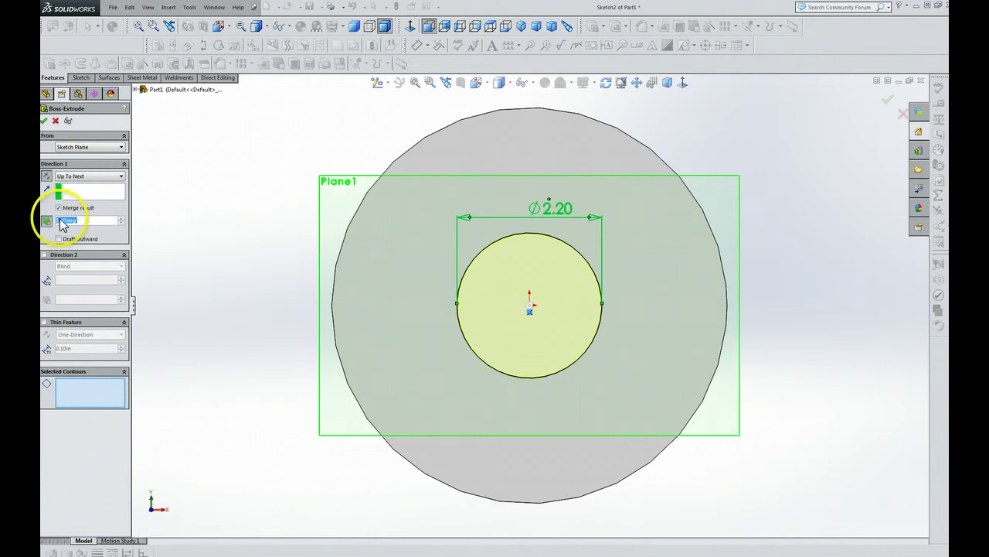
{"action": "left_click", "coordinate": [57, 220]}
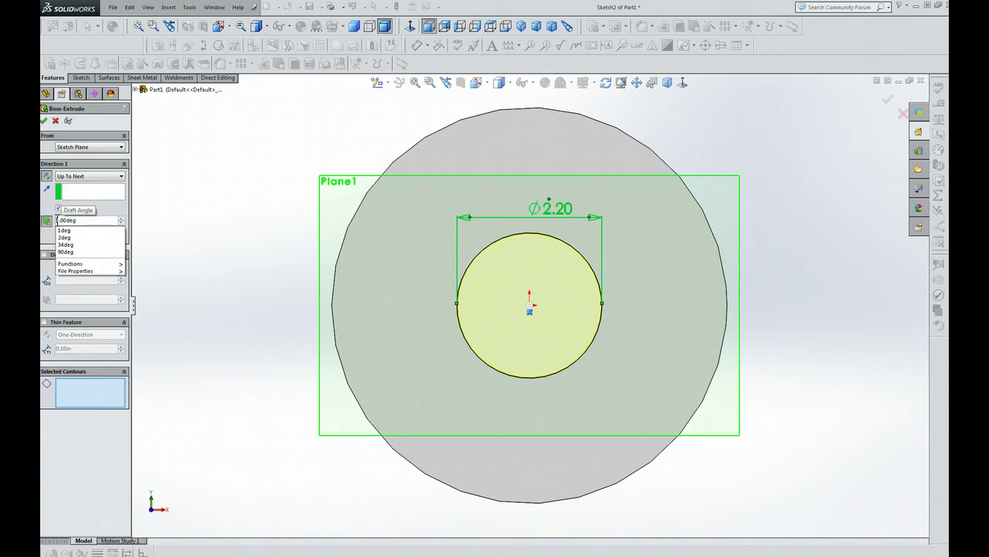
{"action": "left_click", "coordinate": [88, 223]}
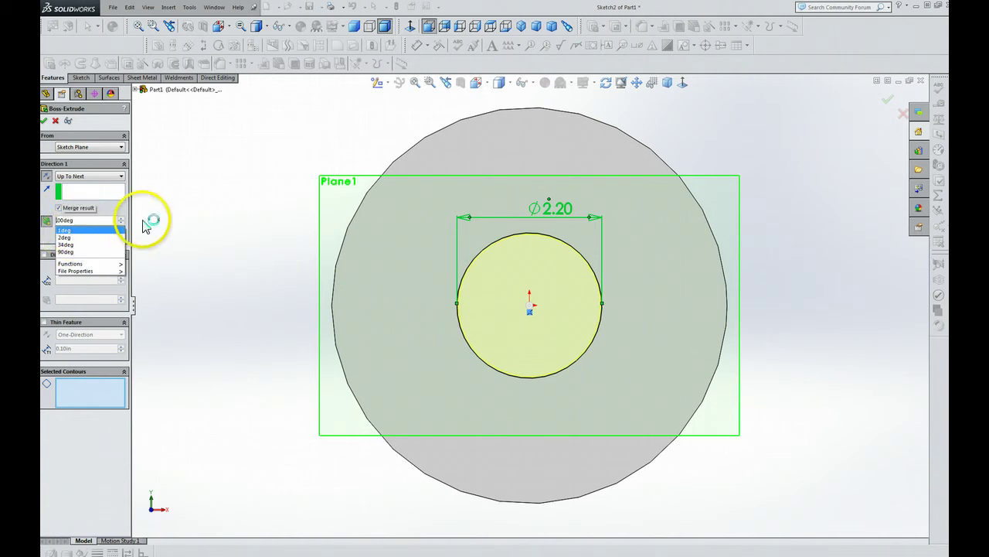
{"action": "type", "text": "3"}
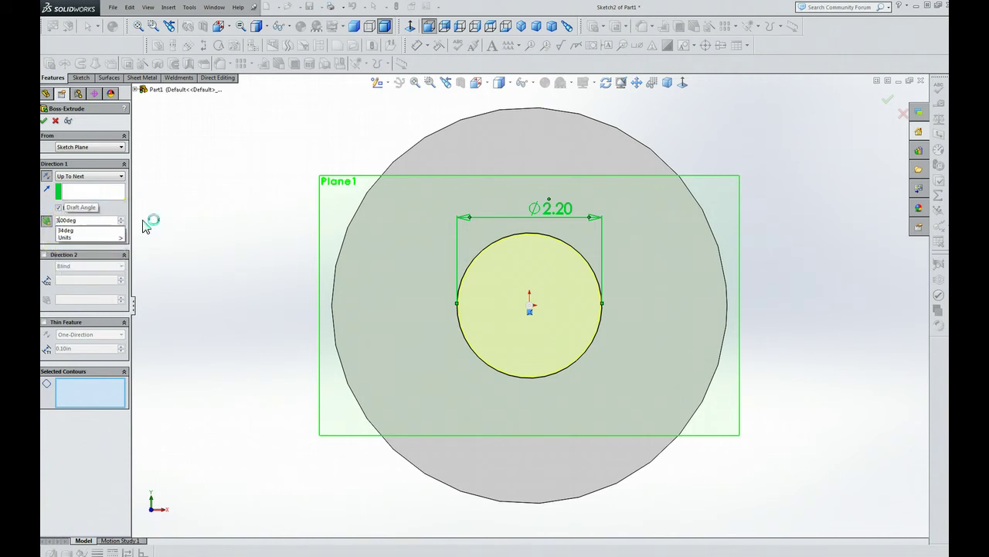
{"action": "left_click", "coordinate": [138, 223]}
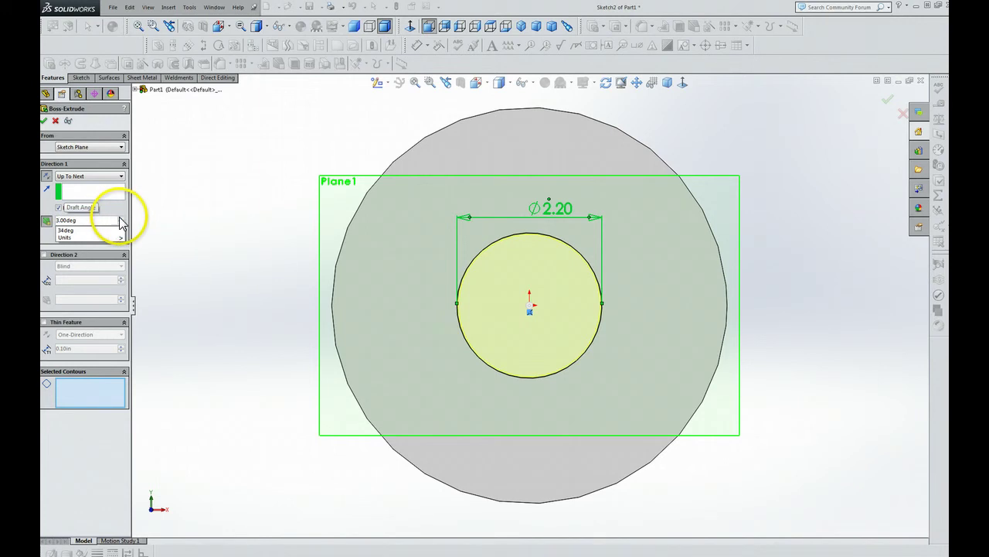
{"action": "mouse_move", "coordinate": [87, 237]}
{"action": "left_click", "coordinate": [193, 248]}
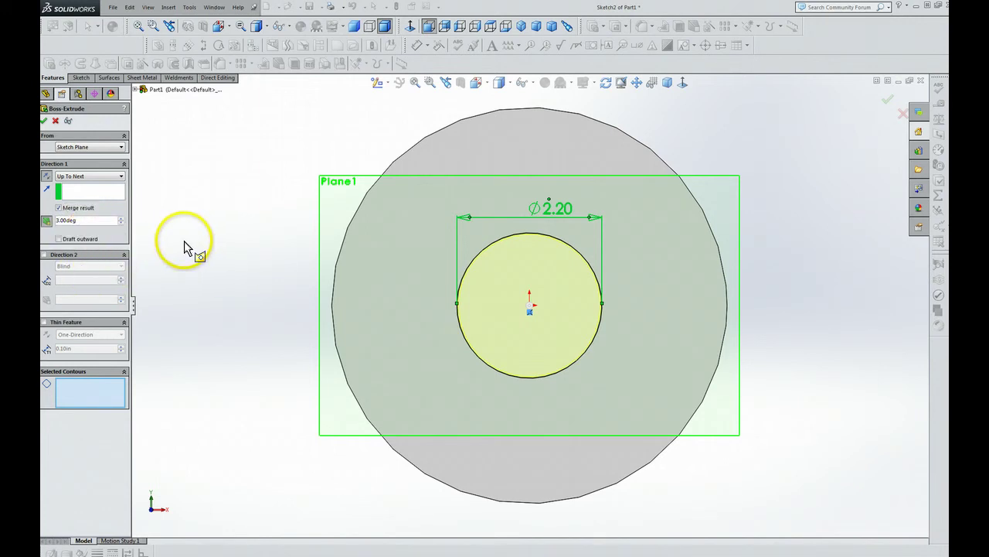
{"action": "left_click", "coordinate": [60, 239]}
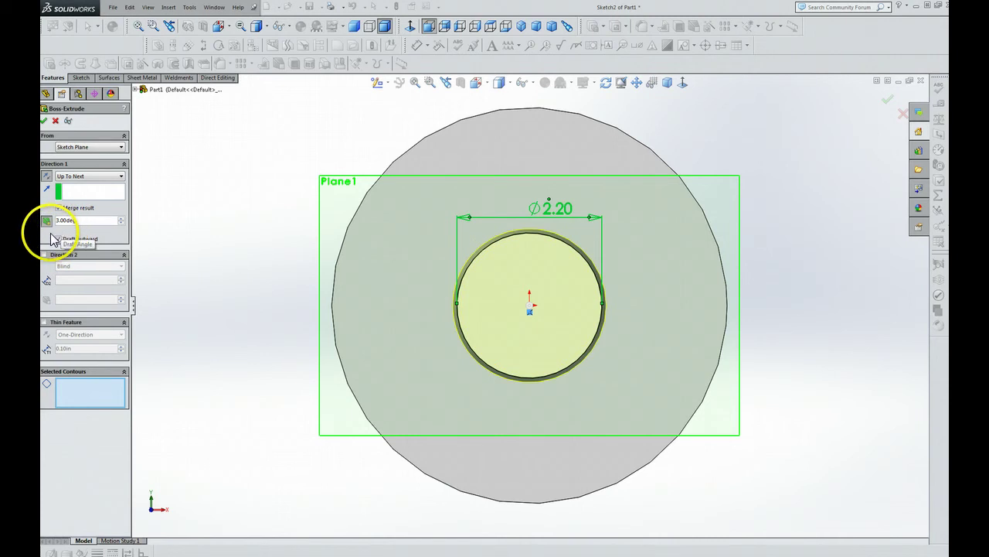
{"action": "left_click", "coordinate": [44, 121]}
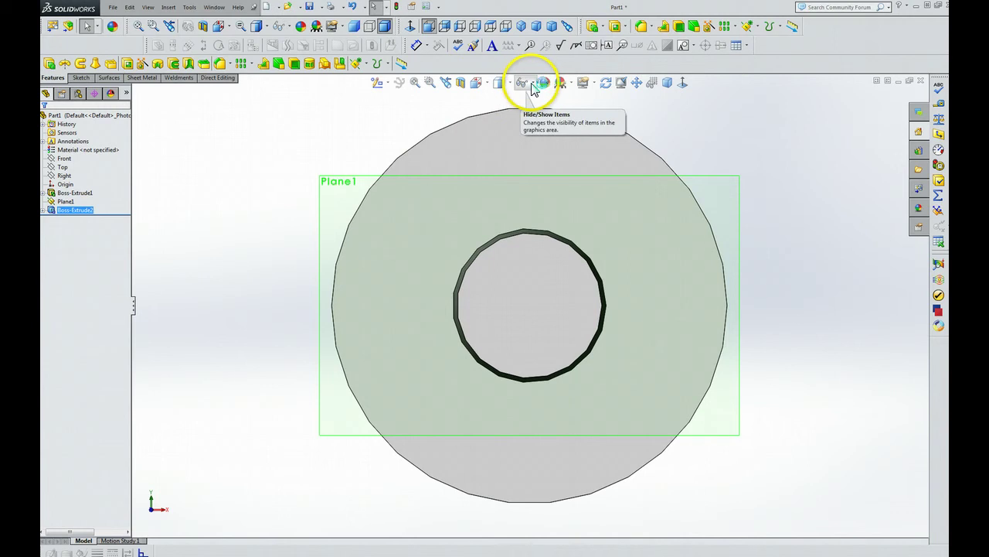
Step: Switch View Planes off in Hide/Show Items so Plane1 is hidden, then select the boss's top face
{"action": "left_click", "coordinate": [534, 85]}
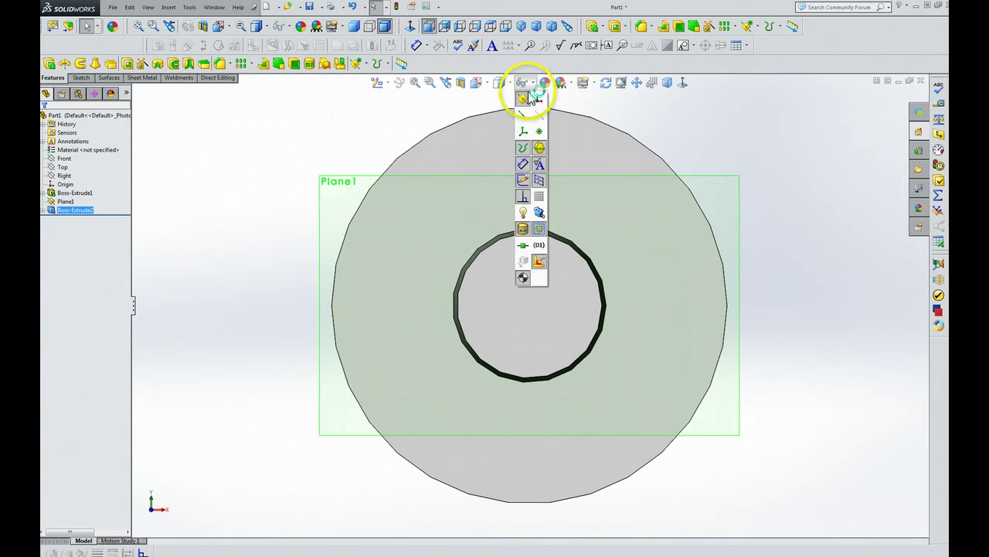
{"action": "left_click", "coordinate": [523, 102]}
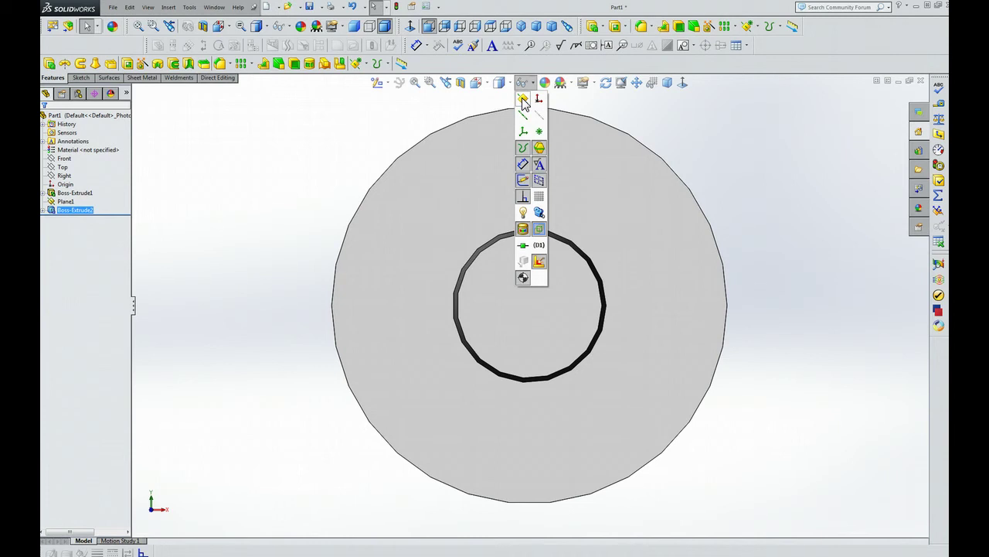
{"action": "left_click", "coordinate": [524, 102]}
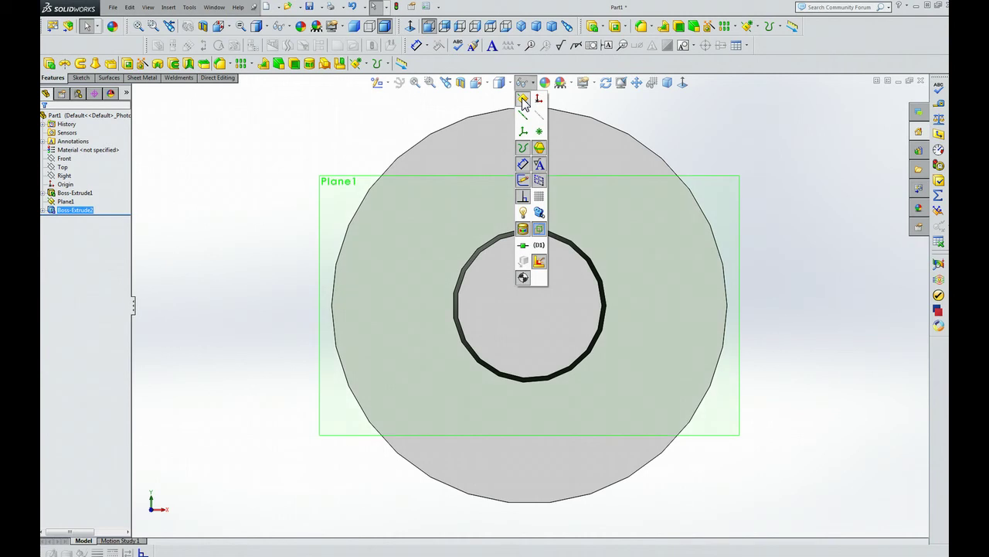
{"action": "left_click", "coordinate": [523, 102]}
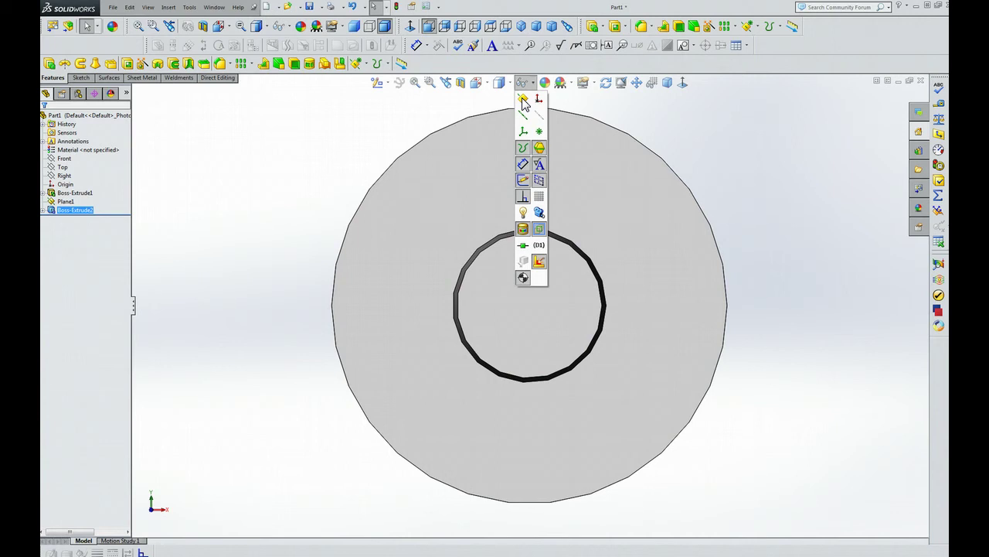
{"action": "left_click", "coordinate": [523, 102]}
{"action": "left_click", "coordinate": [524, 102]}
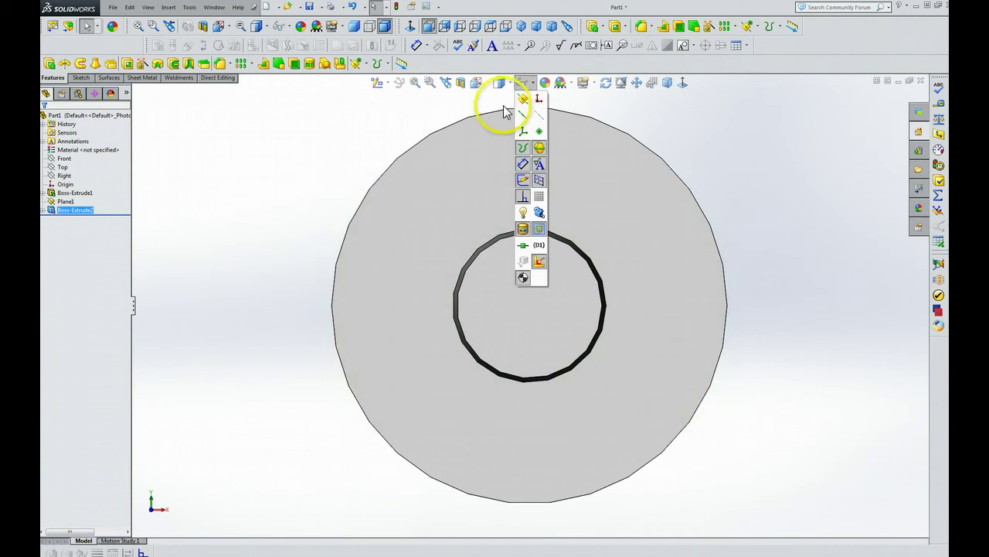
{"action": "left_click", "coordinate": [183, 365]}
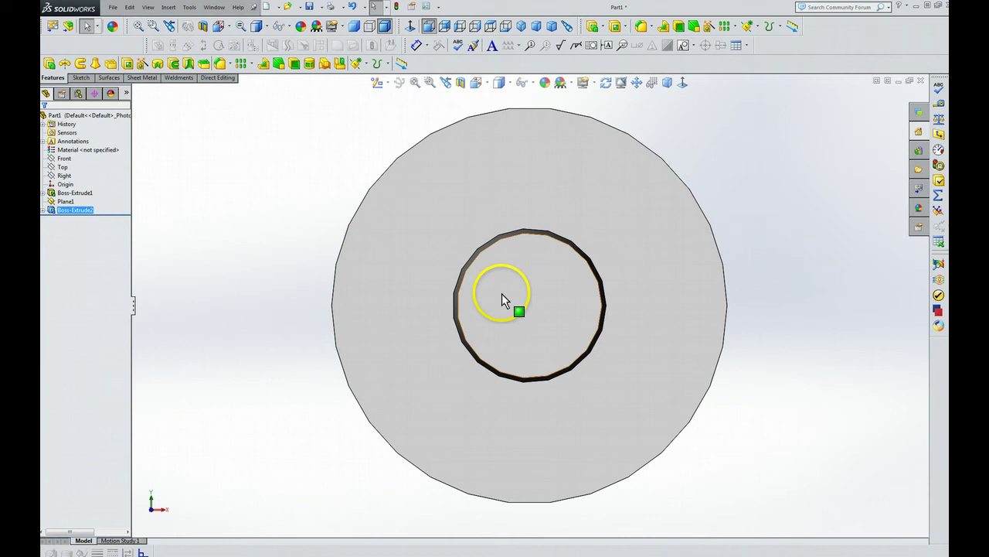
{"action": "left_click", "coordinate": [534, 301]}
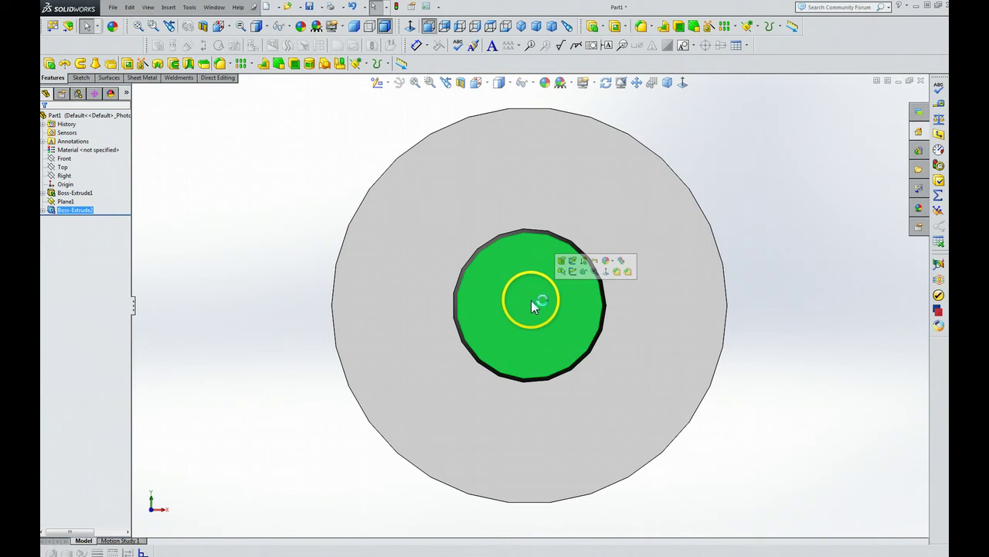
Step: Turn the part edge-on, then orbit it to a tilted 3D view of the boss on the disc
{"action": "left_click", "coordinate": [607, 271]}
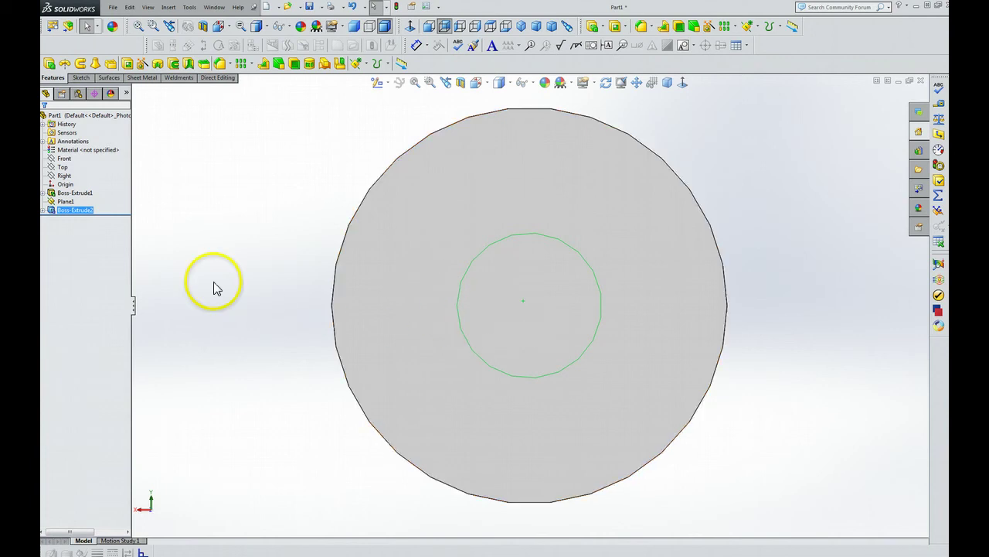
{"action": "middle_click_drag", "start_coordinate": [294, 325], "coordinate": [250, 335]}
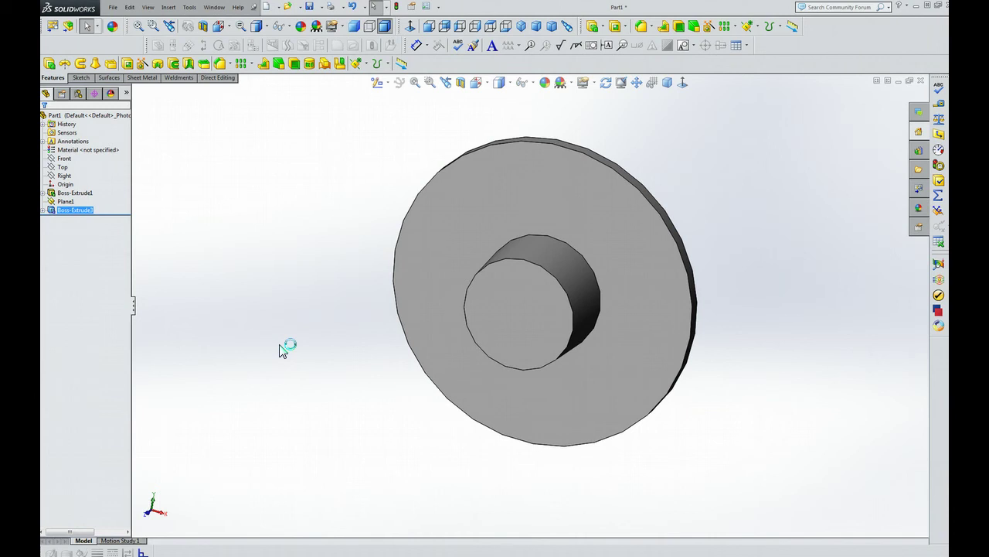
{"action": "left_click", "coordinate": [521, 323]}
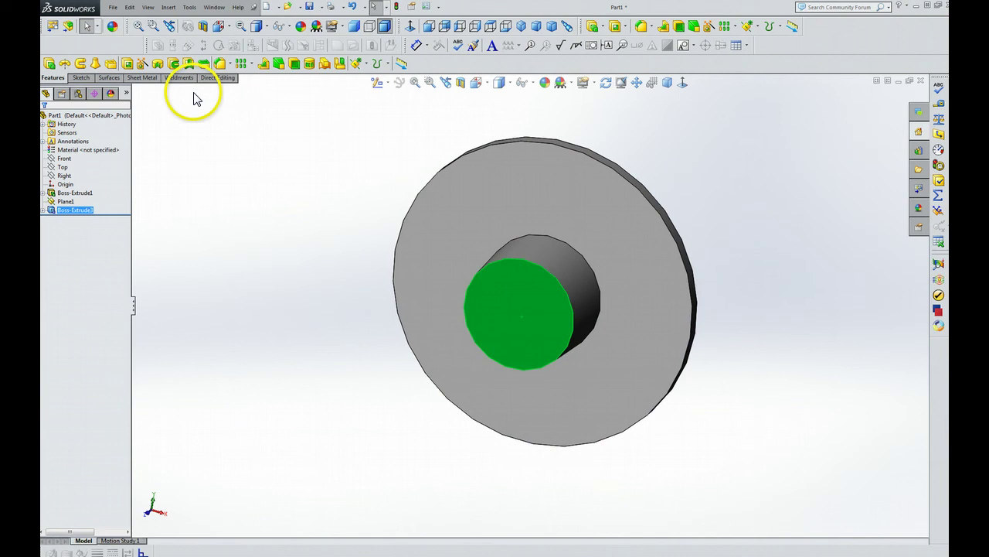
Step: Sketch a circle centred on the origin on the boss top face
{"action": "left_click", "coordinate": [85, 79]}
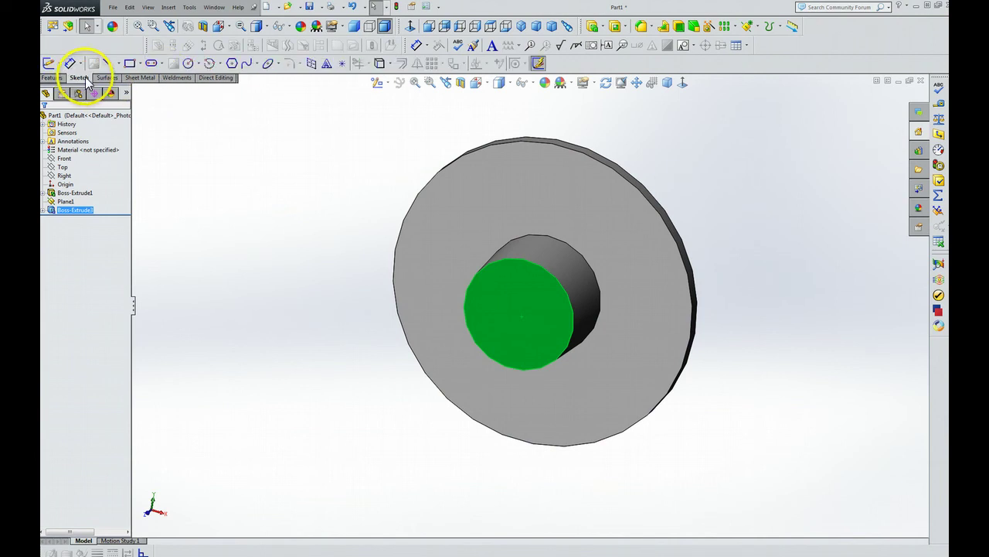
{"action": "left_click", "coordinate": [199, 64]}
{"action": "left_click", "coordinate": [207, 74]}
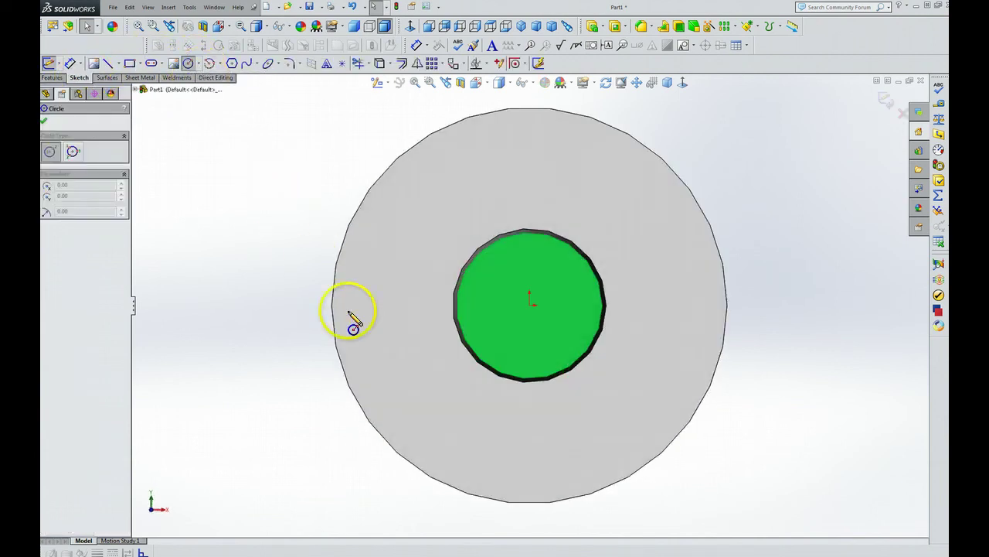
{"action": "left_click", "coordinate": [506, 347]}
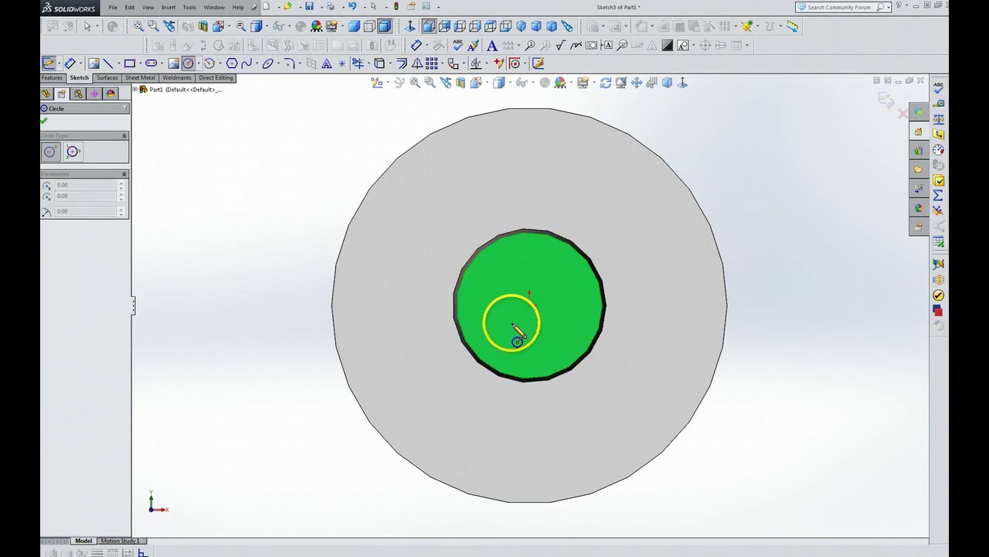
{"action": "left_click", "coordinate": [529, 304]}
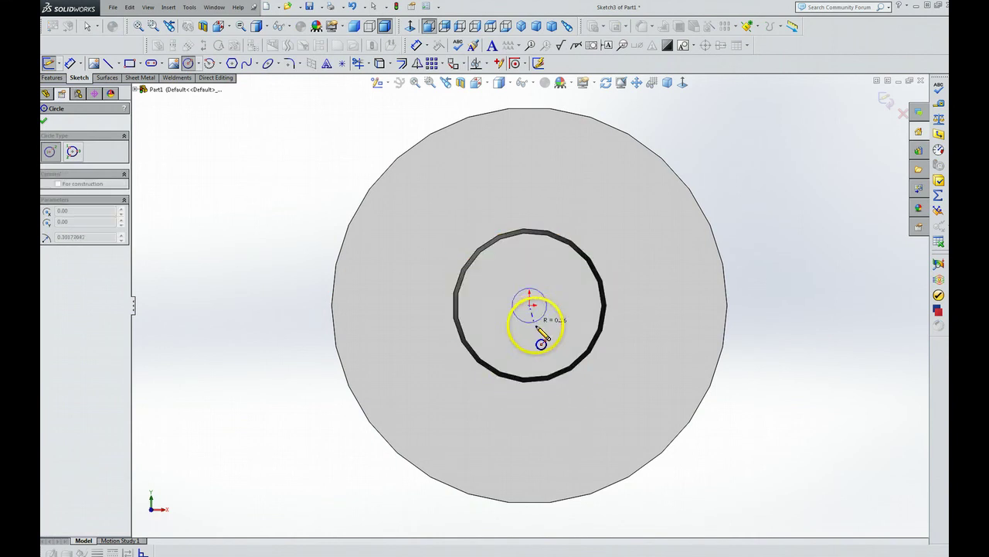
{"action": "left_click", "coordinate": [545, 347]}
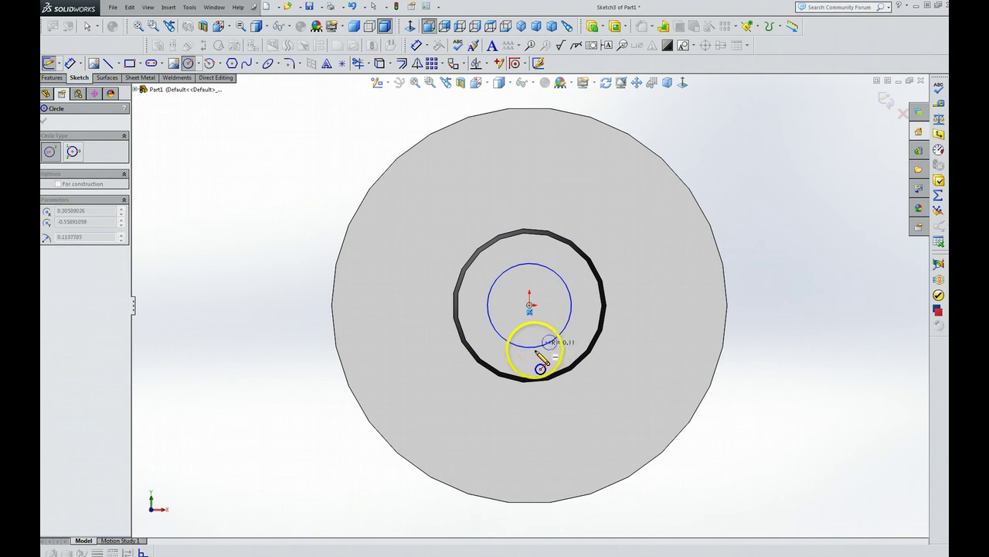
{"action": "key", "text": "Escape"}
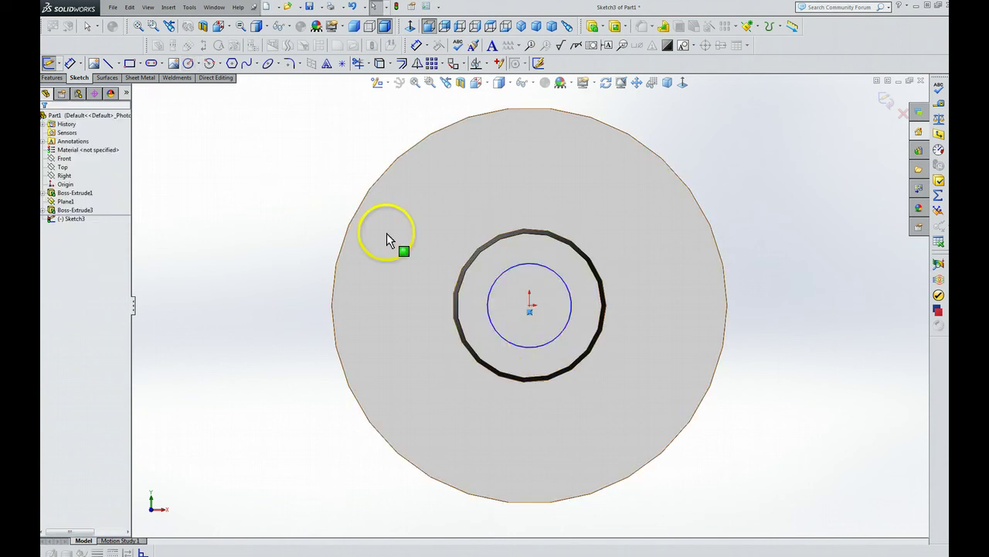
Step: Dimension the inner circle's diameter to 1.8 inches with Smart Dimension
{"action": "left_click", "coordinate": [69, 63]}
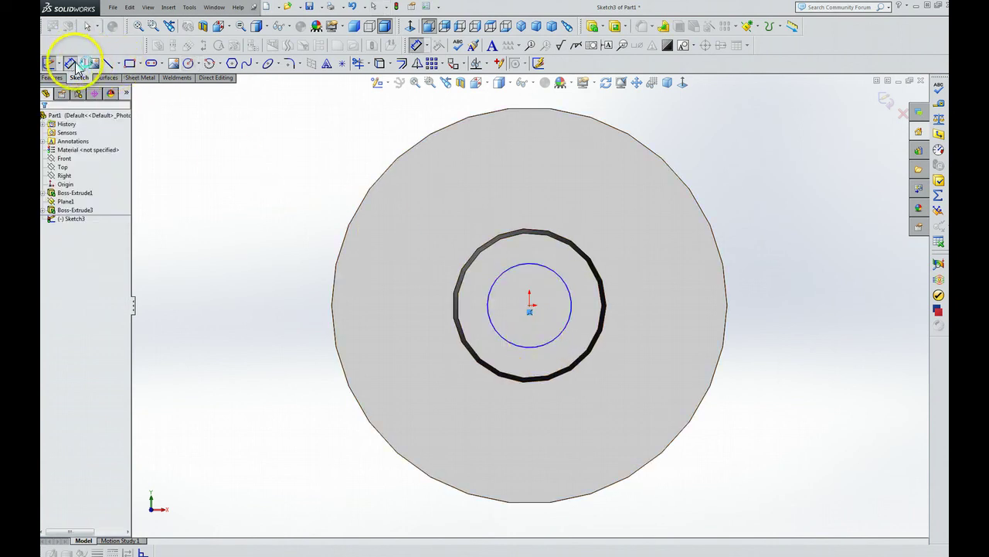
{"action": "left_click", "coordinate": [525, 270]}
{"action": "left_click", "coordinate": [541, 177]}
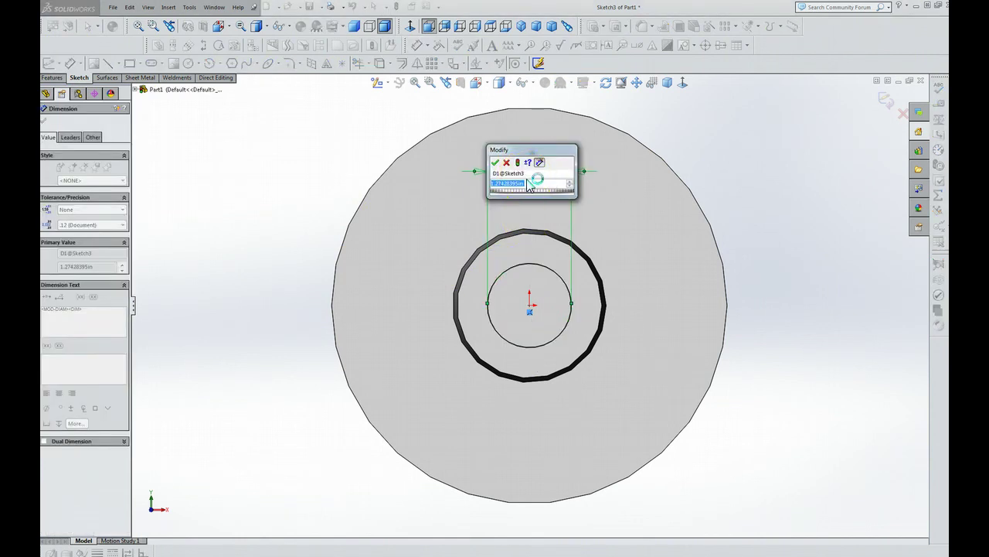
{"action": "type", "text": "1.8"}
{"action": "key", "text": "Return"}
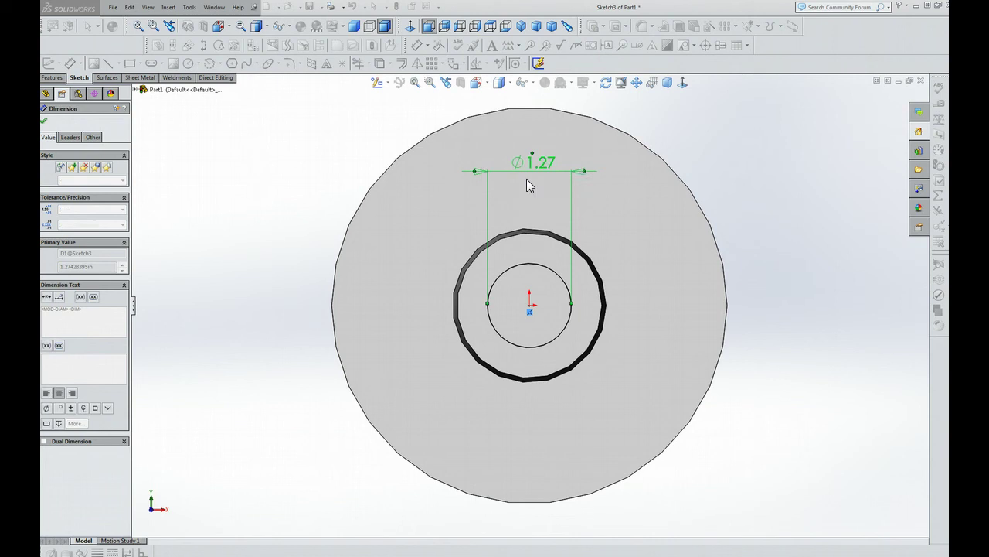
{"action": "left_click", "coordinate": [514, 212]}
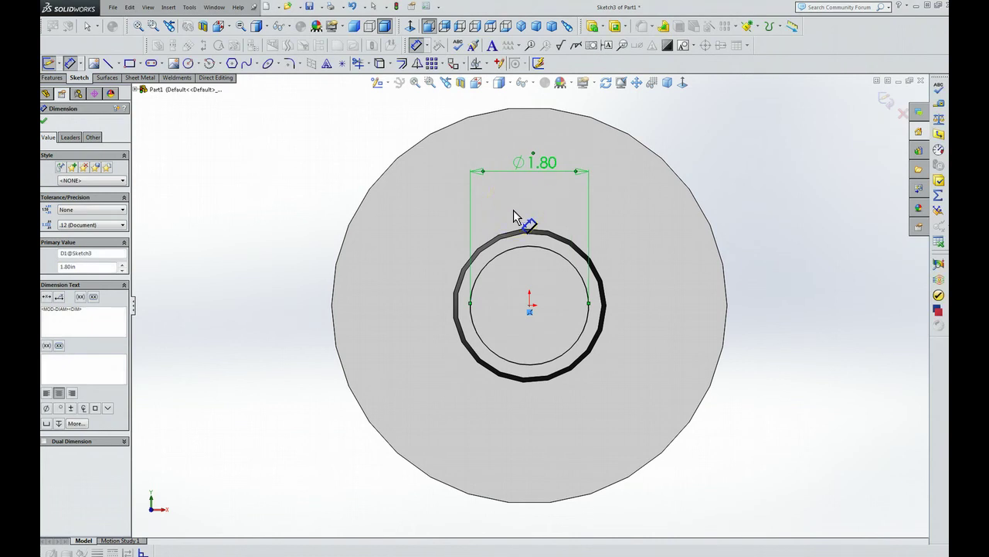
{"action": "left_click", "coordinate": [499, 219]}
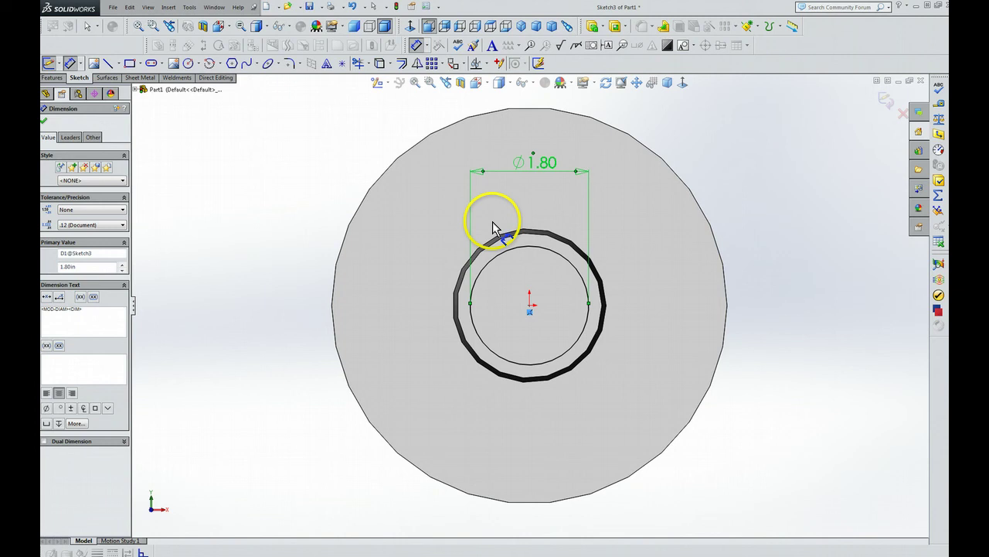
{"action": "left_click", "coordinate": [446, 219]}
{"action": "left_click", "coordinate": [255, 176]}
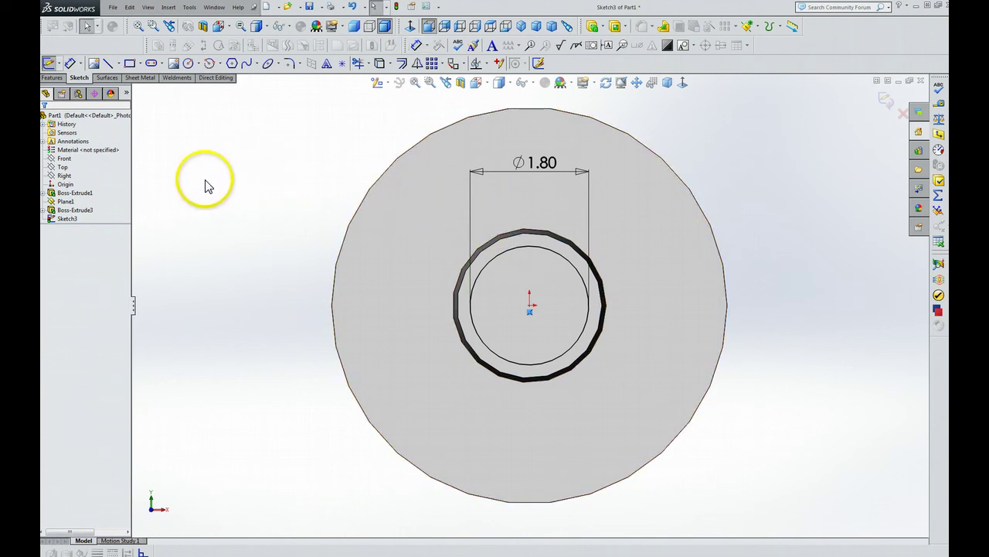
Step: Start an Extruded Cut from the circle with the end condition set to Through All
{"action": "left_click", "coordinate": [52, 78]}
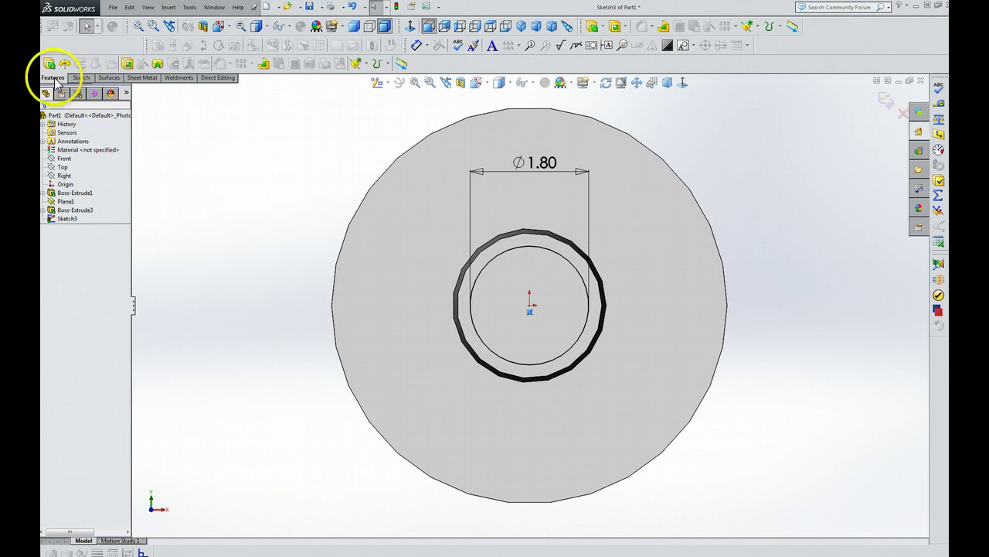
{"action": "left_click", "coordinate": [127, 65]}
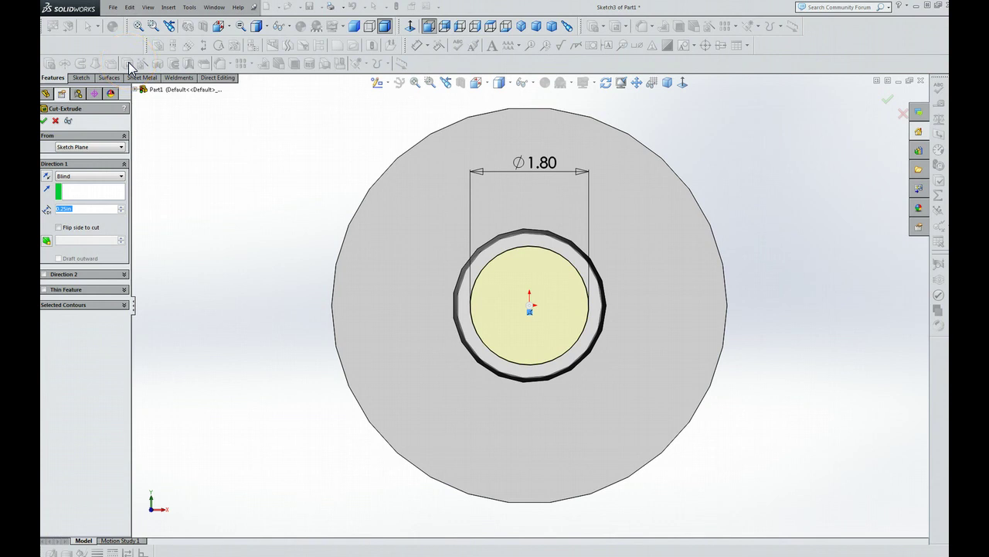
{"action": "left_click", "coordinate": [121, 66]}
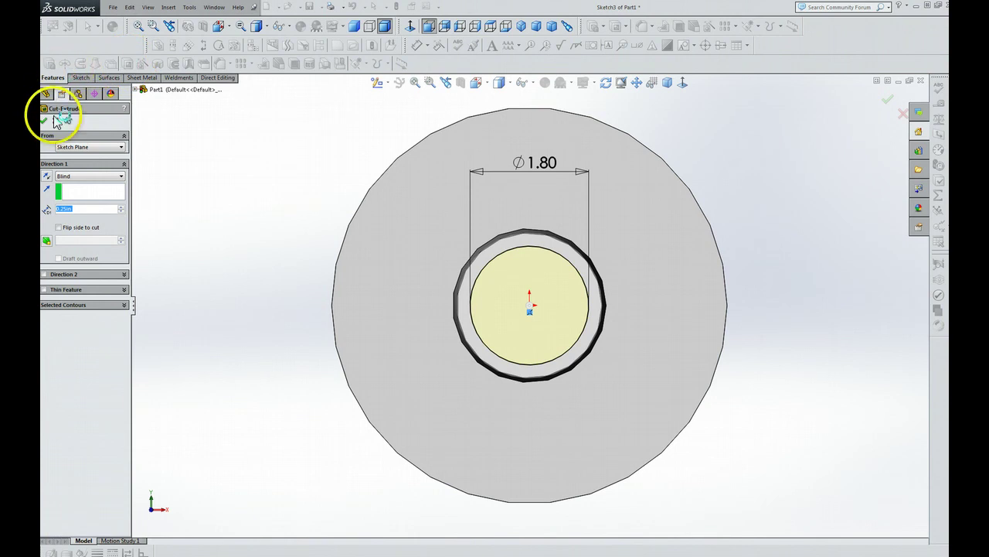
{"action": "left_click", "coordinate": [121, 176]}
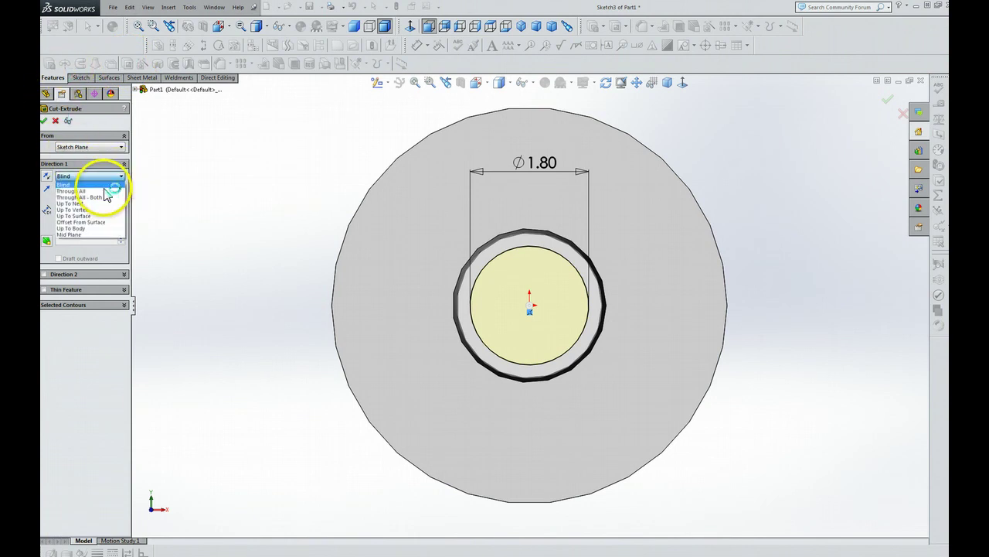
{"action": "left_click", "coordinate": [104, 190]}
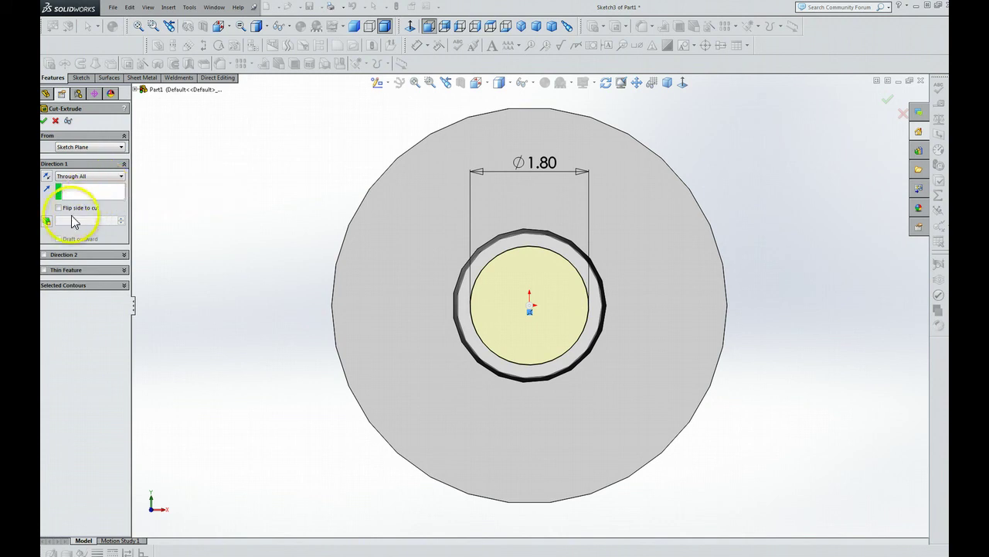
Step: Give the cut a 2° outward draft and apply it
{"action": "left_click", "coordinate": [46, 222]}
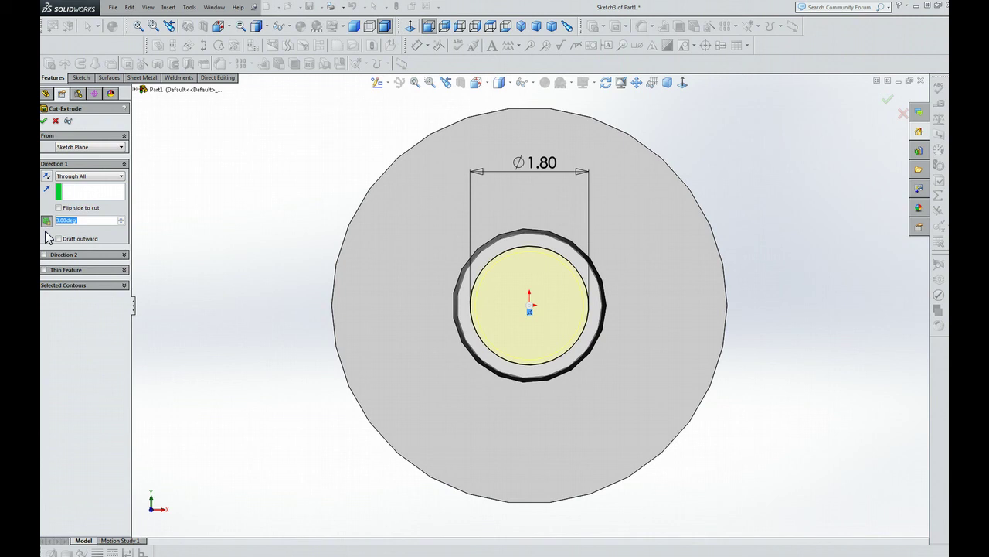
{"action": "left_click", "coordinate": [65, 222]}
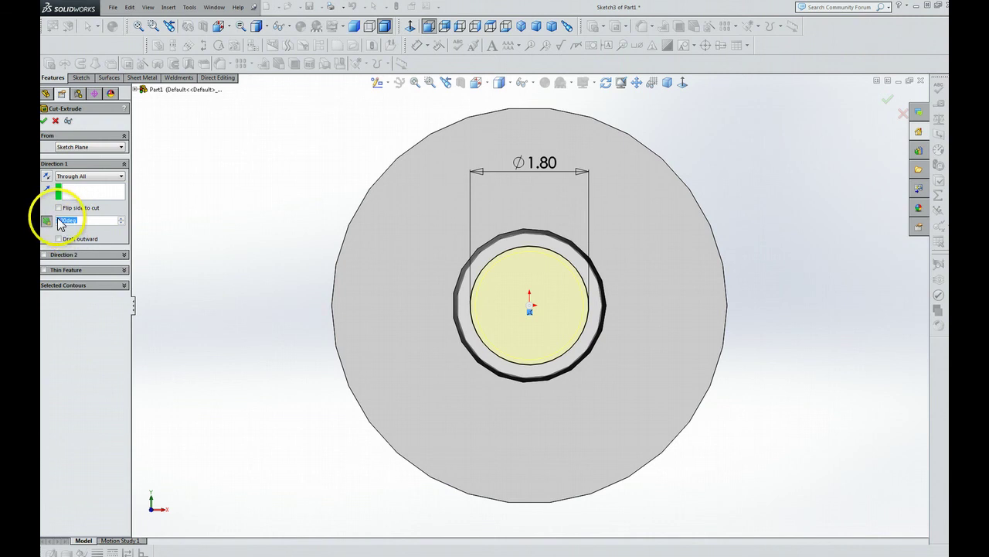
{"action": "type", "text": "3"}
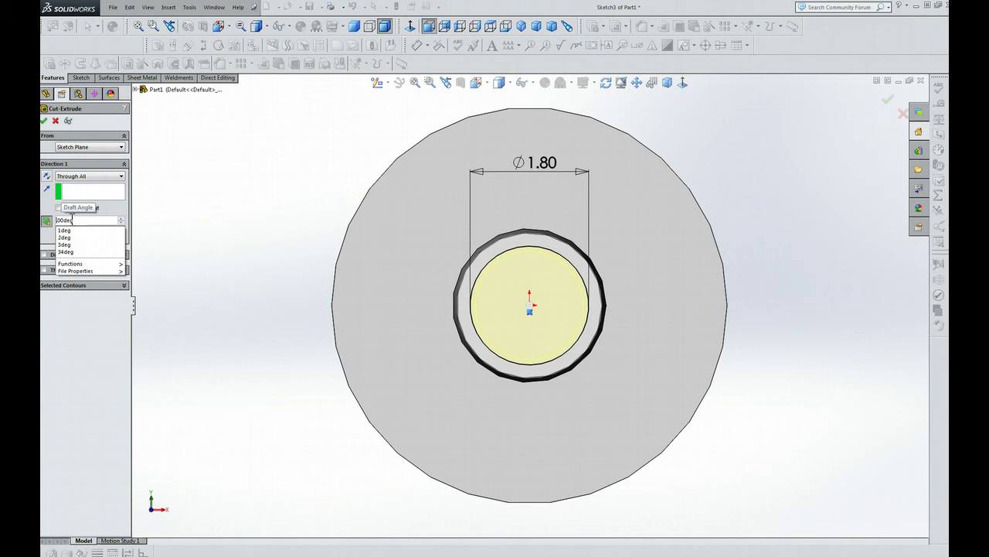
{"action": "left_click", "coordinate": [67, 221]}
{"action": "type", "text": "2"}
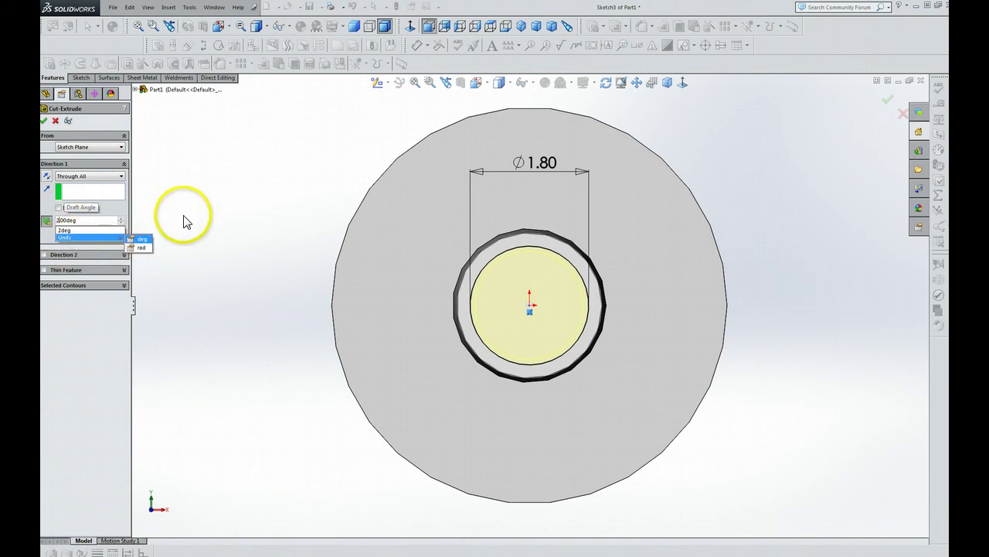
{"action": "key", "text": "Return"}
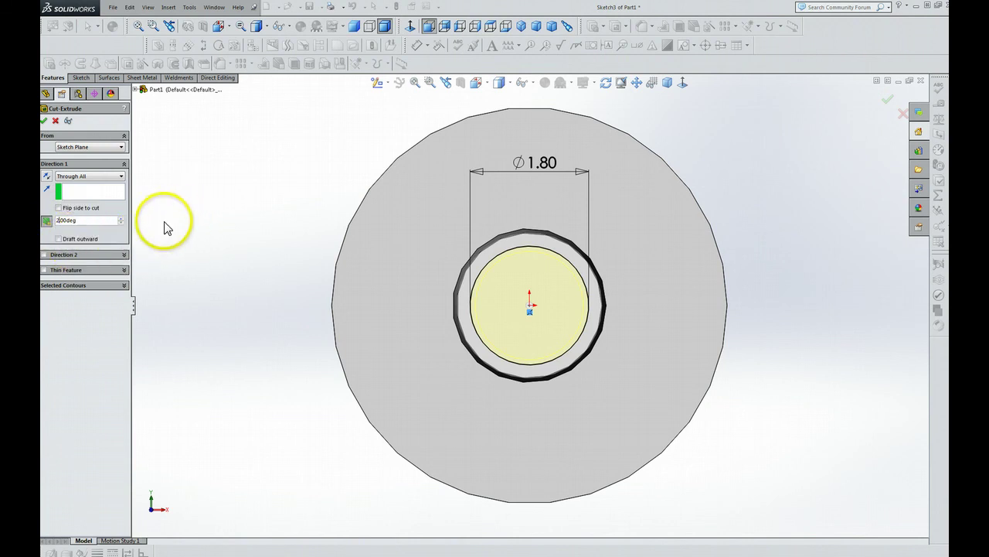
{"action": "left_click", "coordinate": [59, 239]}
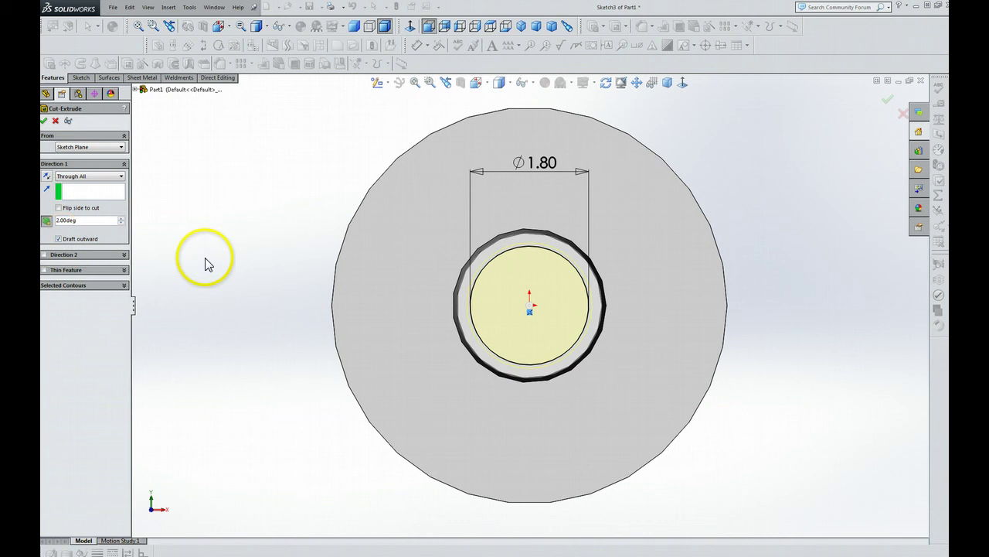
{"action": "left_click", "coordinate": [43, 121]}
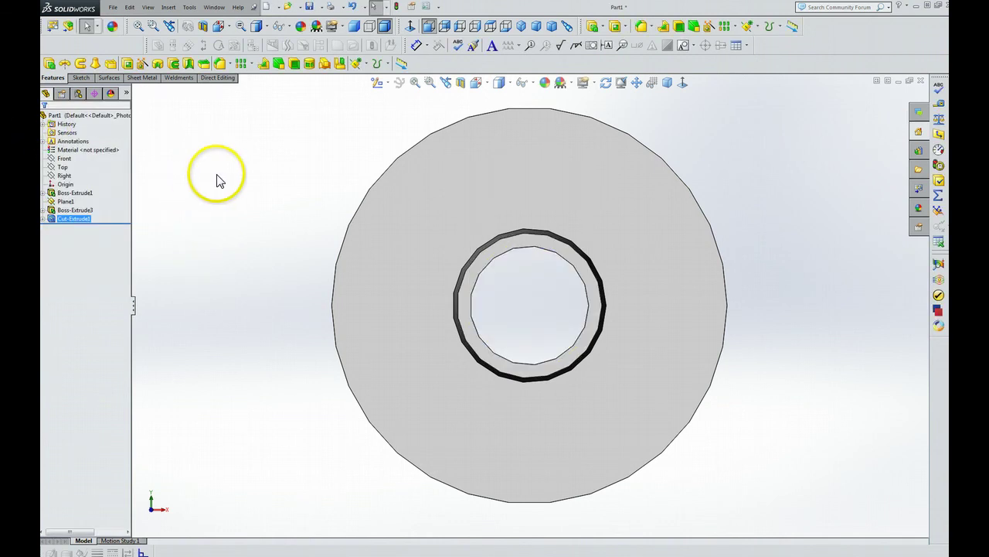
Step: Orbit the part to inspect the drafted hole, then return to the CourseSmart textbook
{"action": "left_click", "coordinate": [606, 82]}
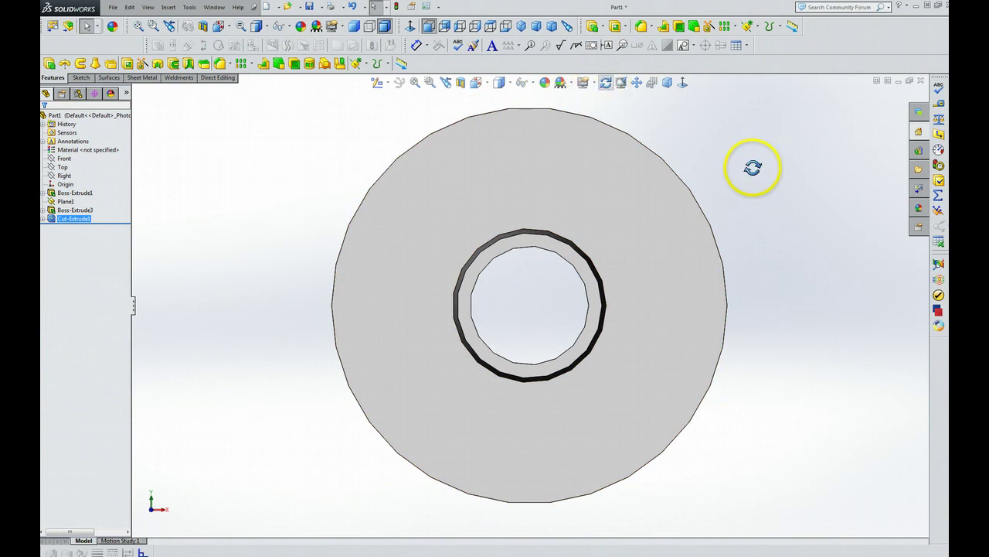
{"action": "mouse_move", "coordinate": [753, 168]}
{"action": "left_mouse_down"}
{"action": "mouse_move", "coordinate": [711, 223]}
{"action": "mouse_move", "coordinate": [718, 210]}
{"action": "left_mouse_up"}
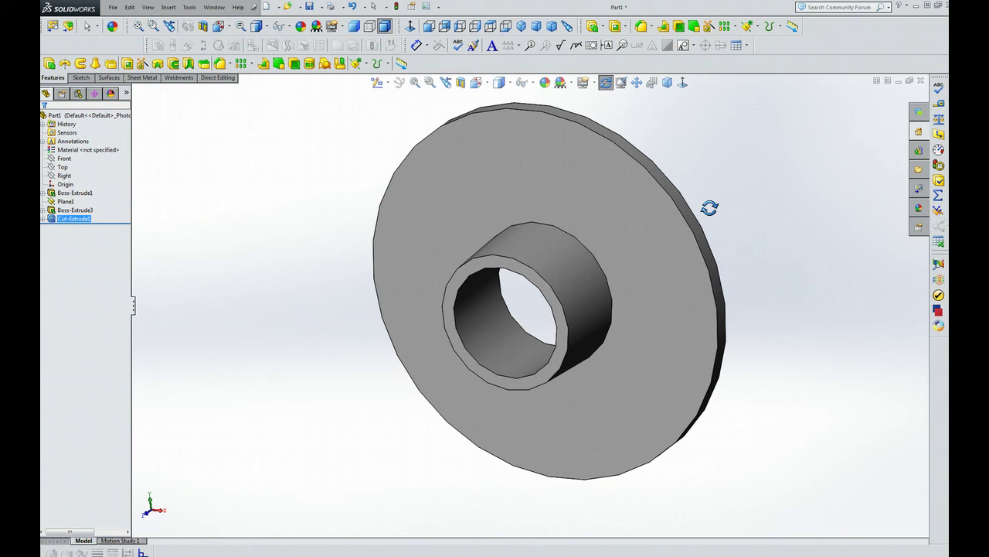
{"action": "left_click_drag", "start_coordinate": [709, 208], "coordinate": [722, 210]}
{"action": "key", "text": "alt+Tab"}
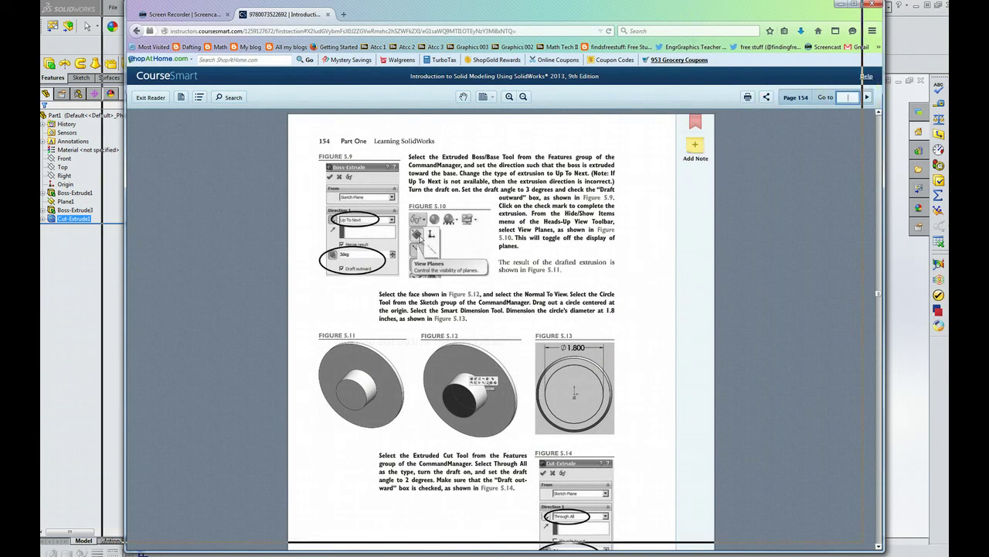
Step: Maximize the CourseSmart window and go to page 155
{"action": "left_click", "coordinate": [857, 5]}
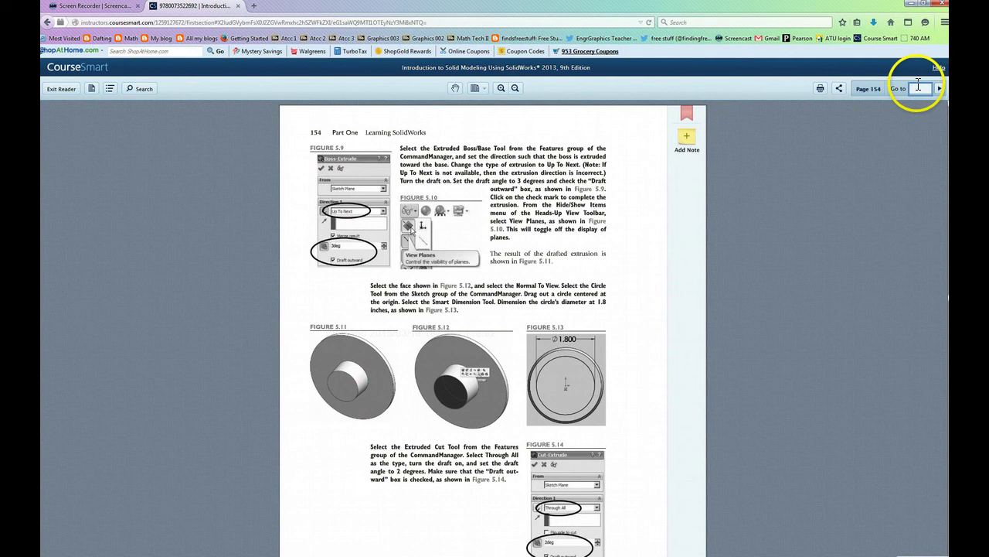
{"action": "type", "text": "155"}
{"action": "key", "text": "Return"}
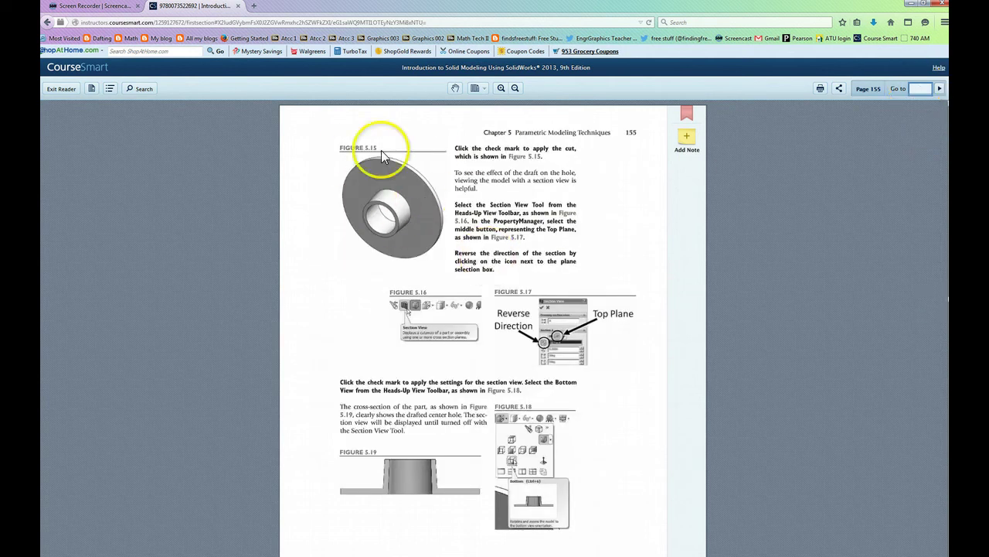